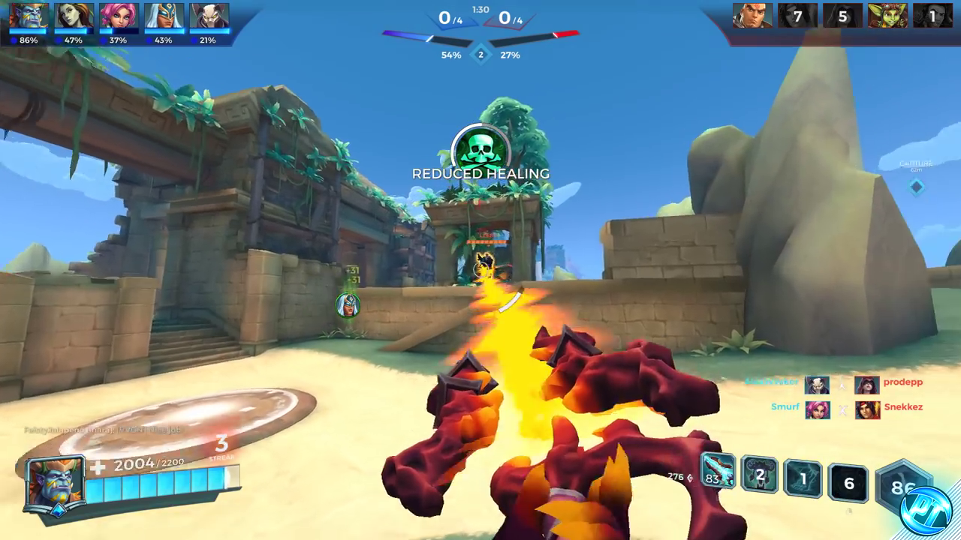
key(q)
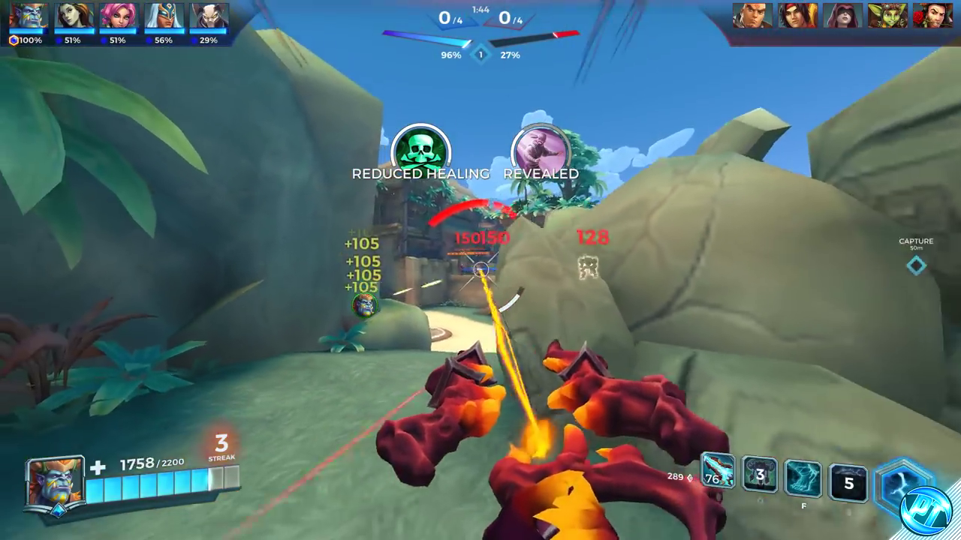
key(w)
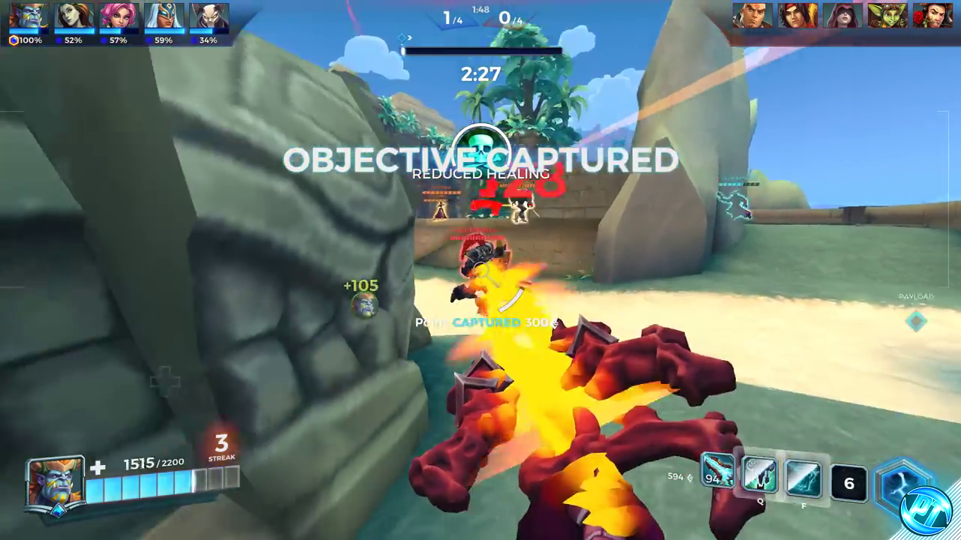
key(f)
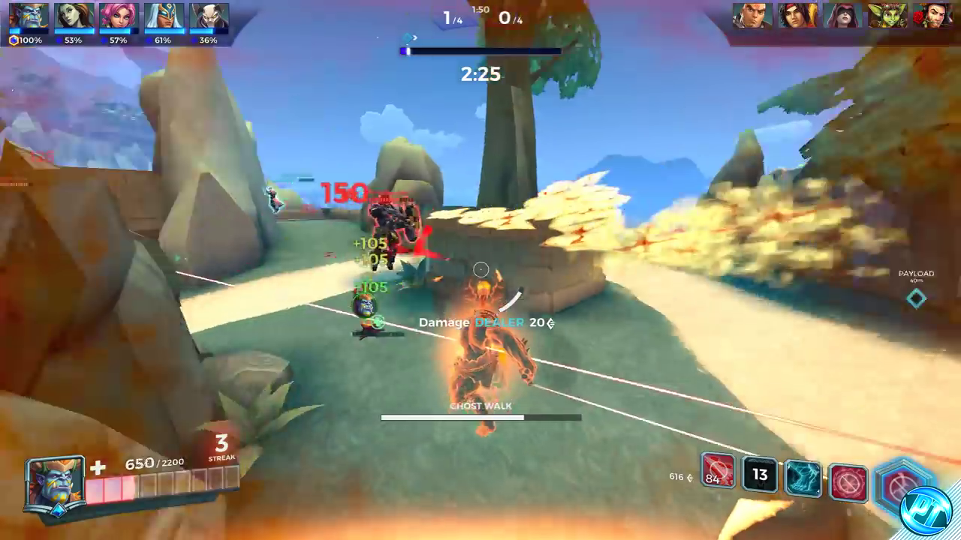
key(w)
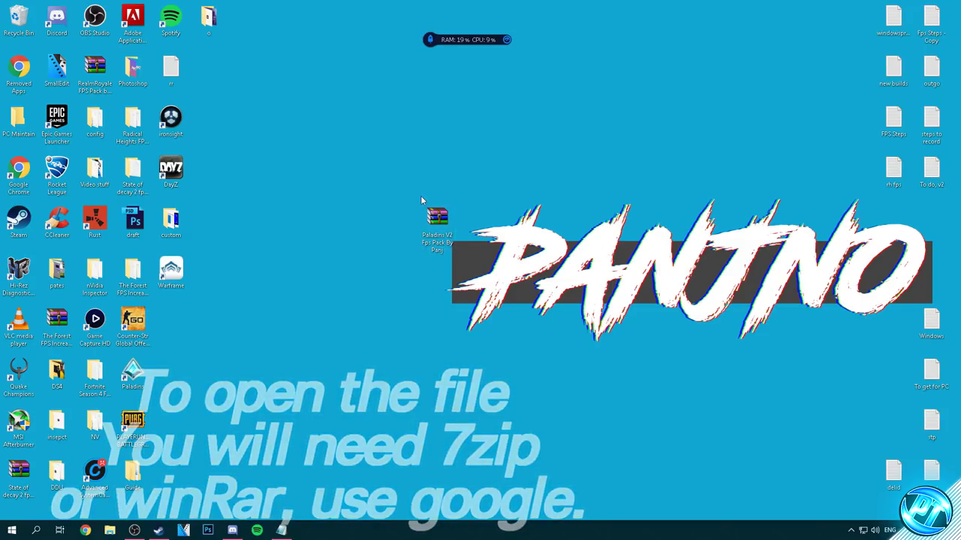
Step: Extract the Paladins V2 Fps Pack By Panj archive onto the desktop and place the extracted folder beside the archive
right_click(436, 219)
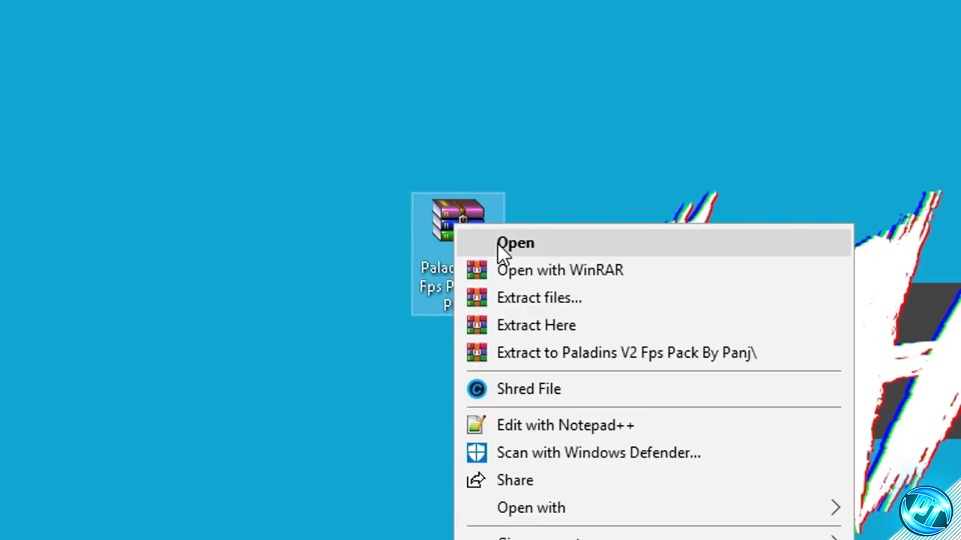
click(529, 325)
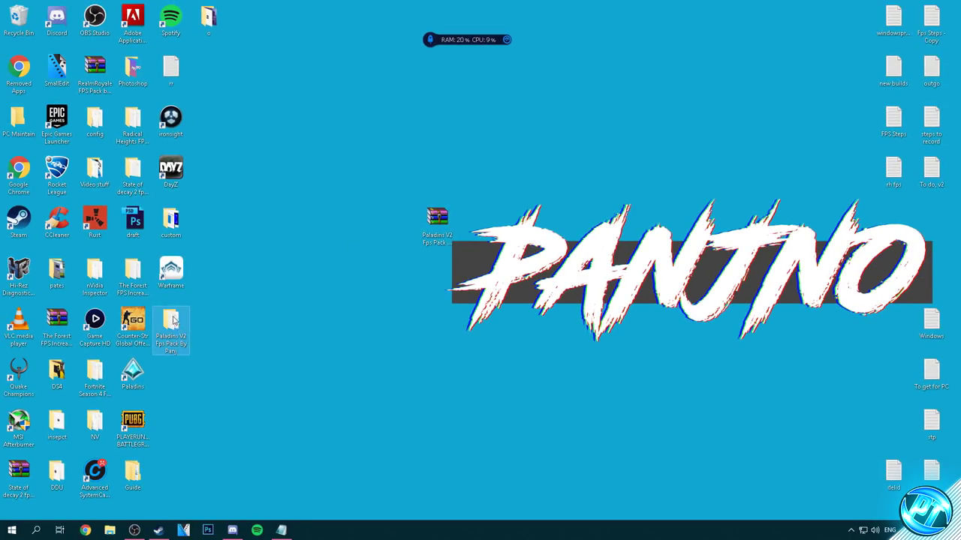
drag(165, 327, 392, 223)
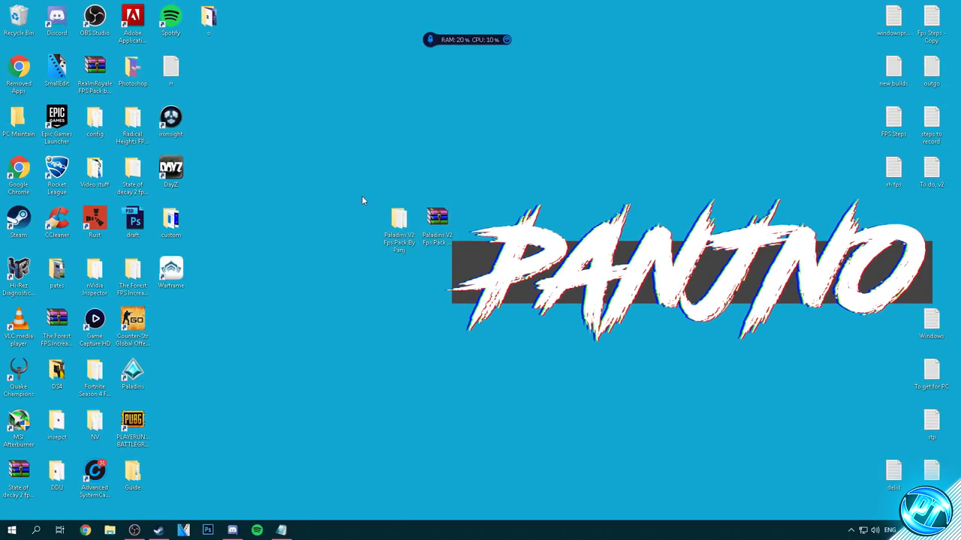
Step: Open the Game files folder inside the extracted Paladins V2 Fps Pack By Panj folder and move its window aside
double_click(355, 269)
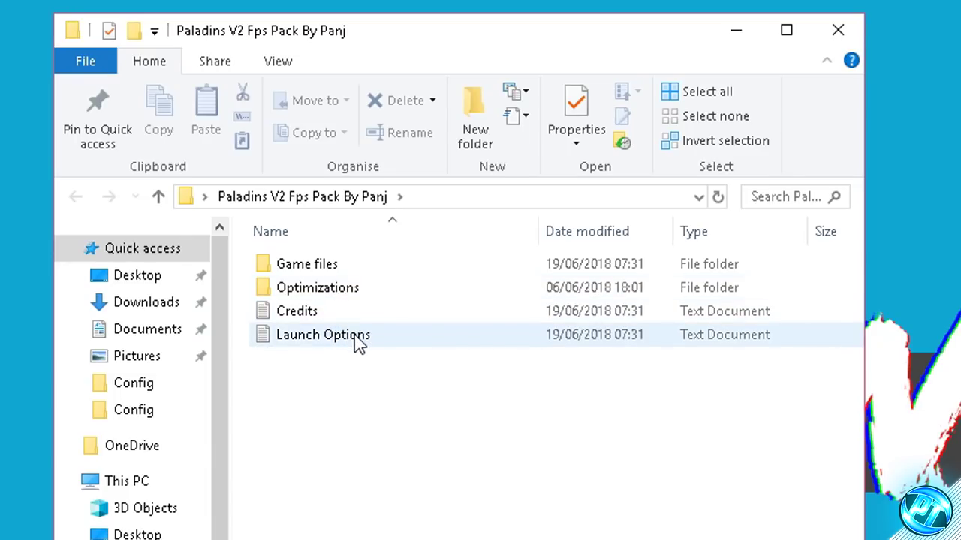
click(390, 315)
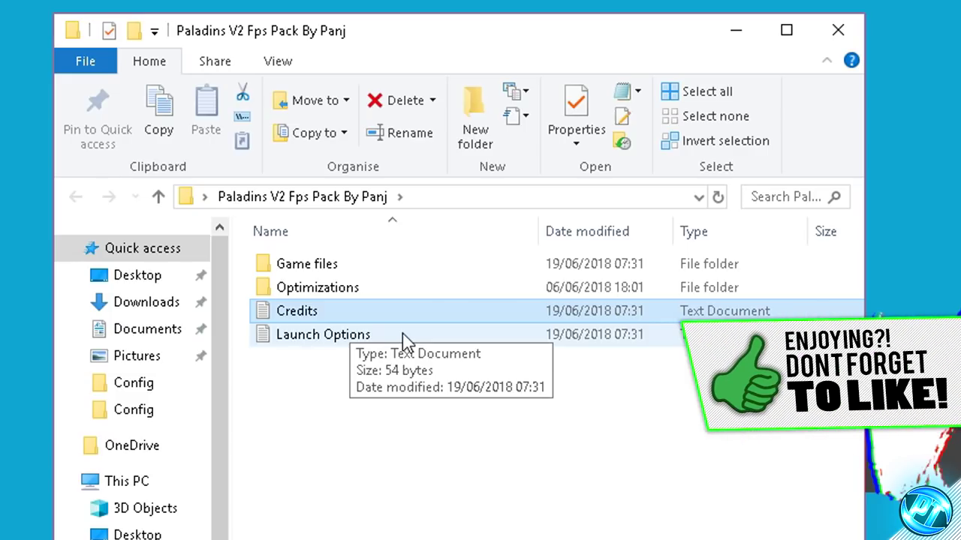
click(402, 335)
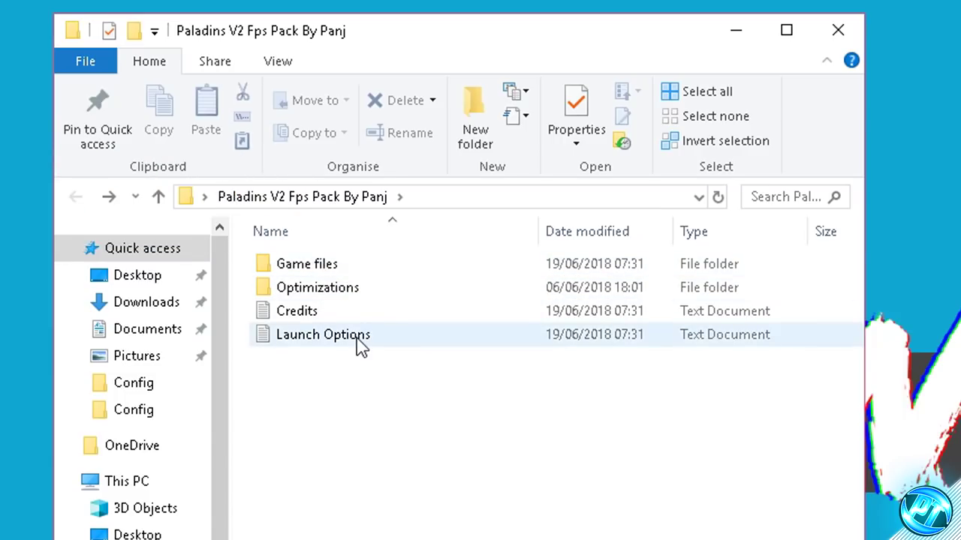
double_click(344, 269)
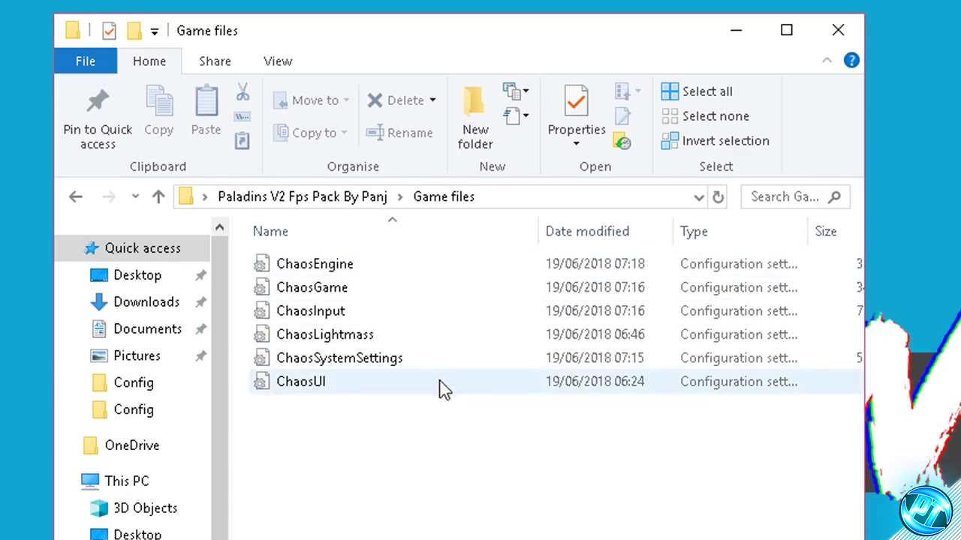
drag(433, 458, 383, 256)
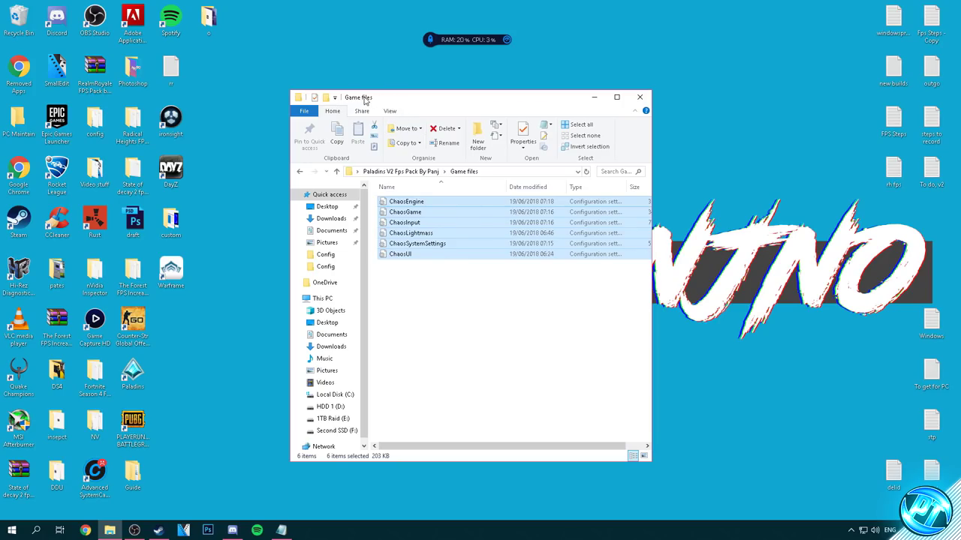
drag(365, 100, 623, 104)
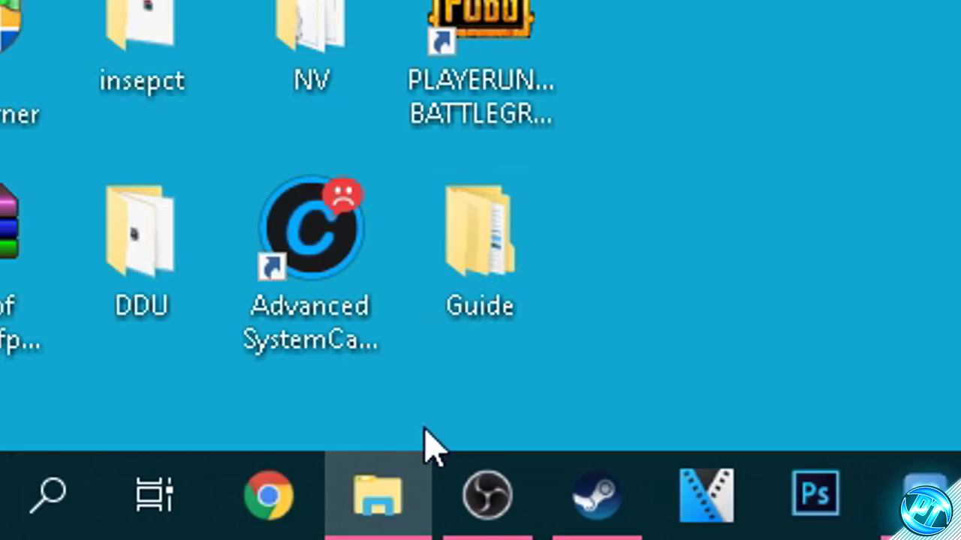
Step: Open a second File Explorer window and place it beside the Game files window
mouse_move(112, 531)
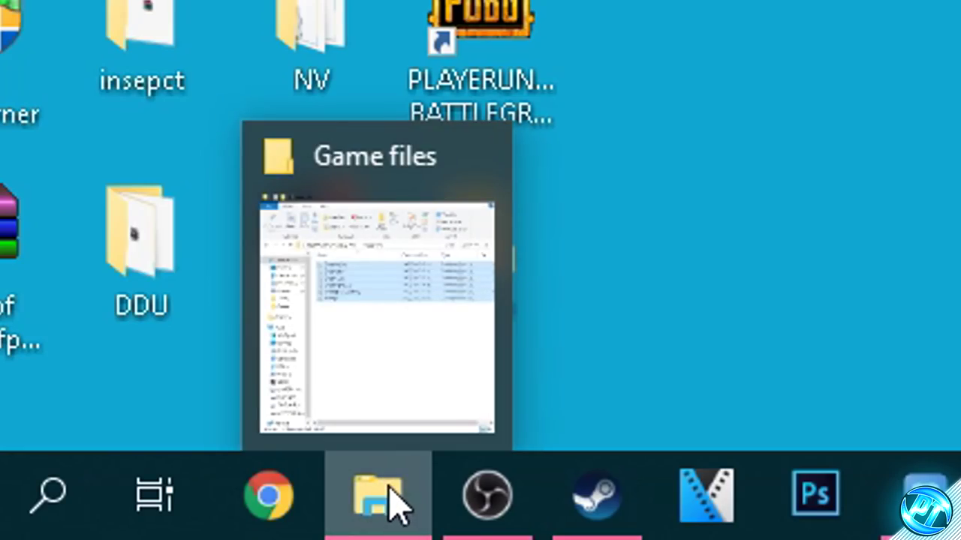
right_click(394, 501)
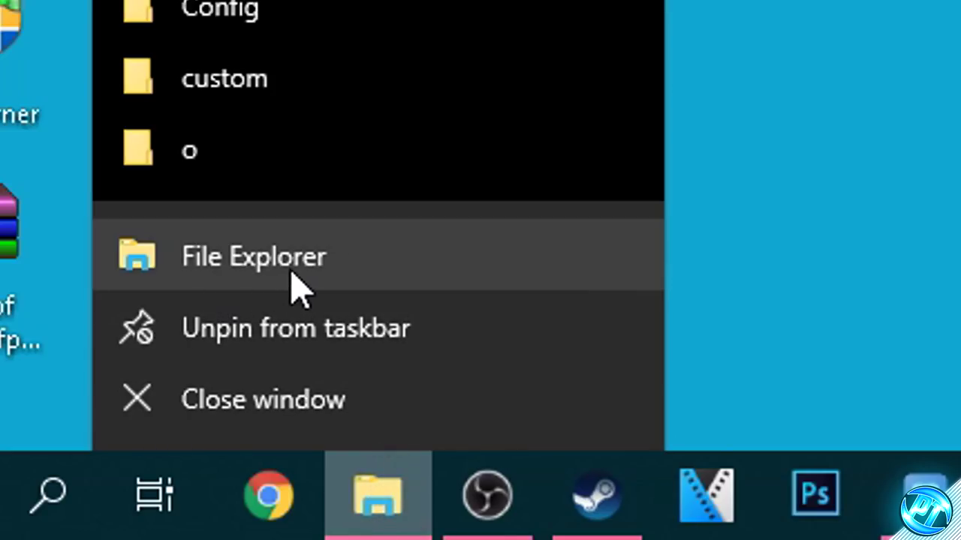
click(289, 270)
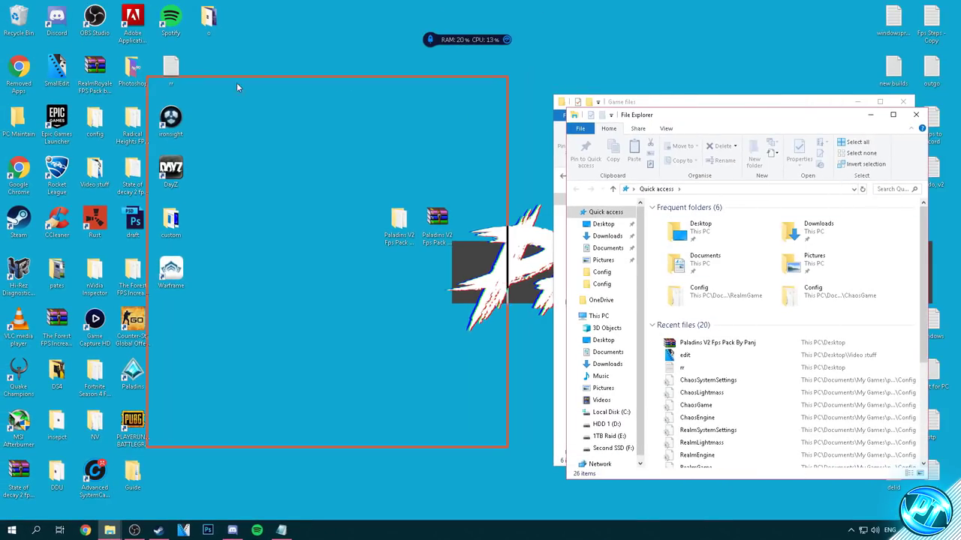
drag(236, 88, 222, 89)
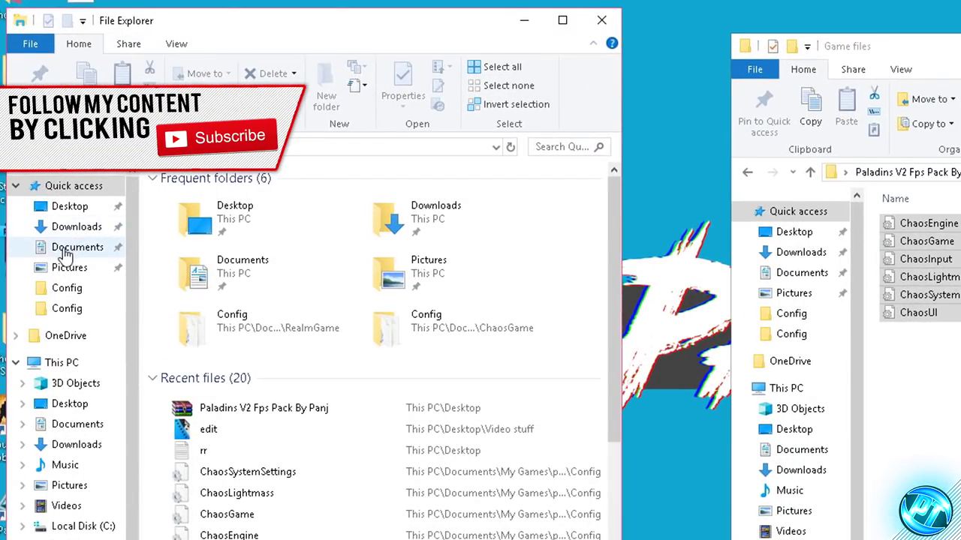
Step: Browse the second window to Documents > My Games > paladinslive > ChaosGame > Config
click(66, 251)
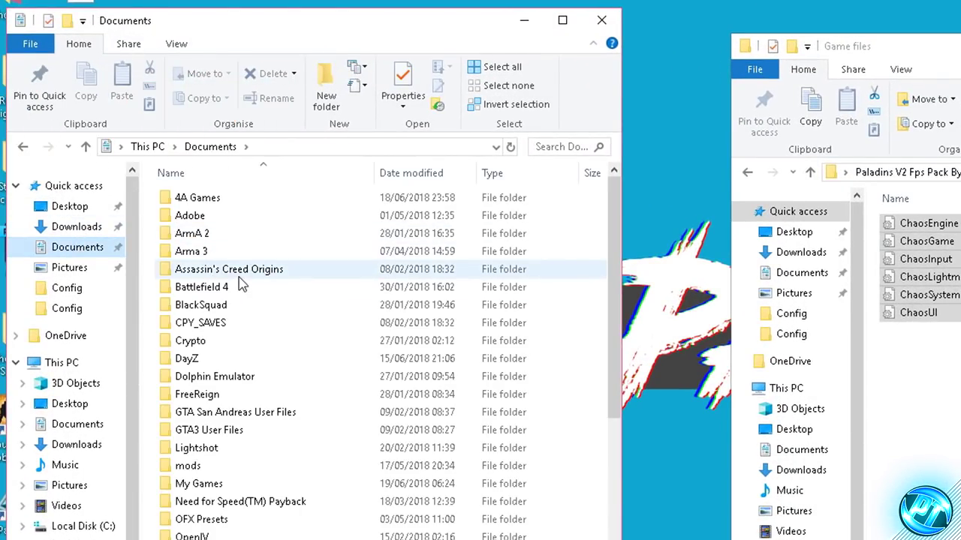
double_click(200, 484)
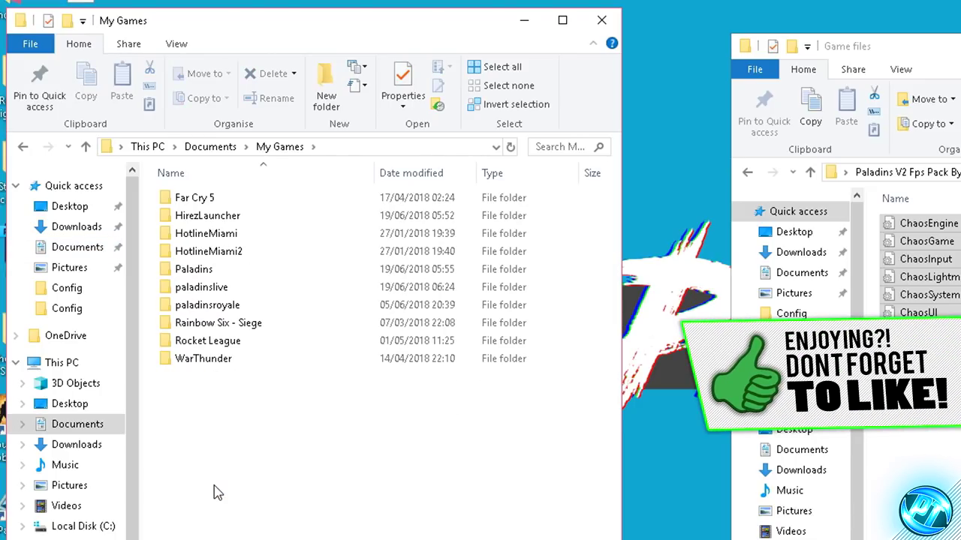
click(247, 295)
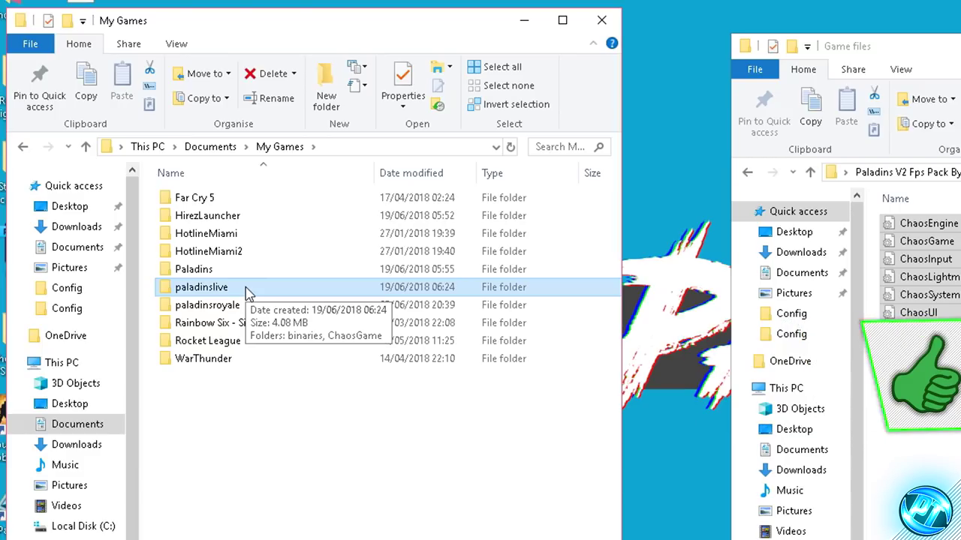
double_click(248, 293)
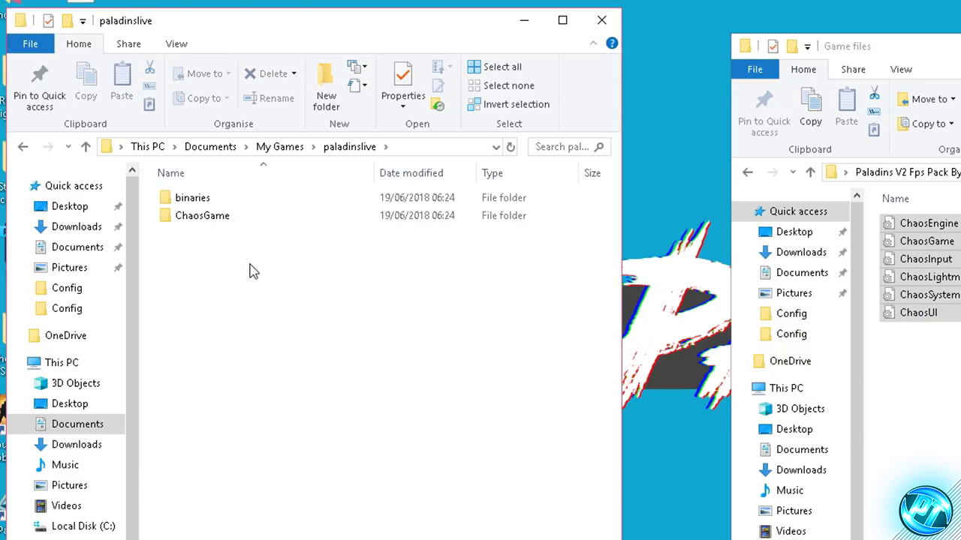
double_click(214, 218)
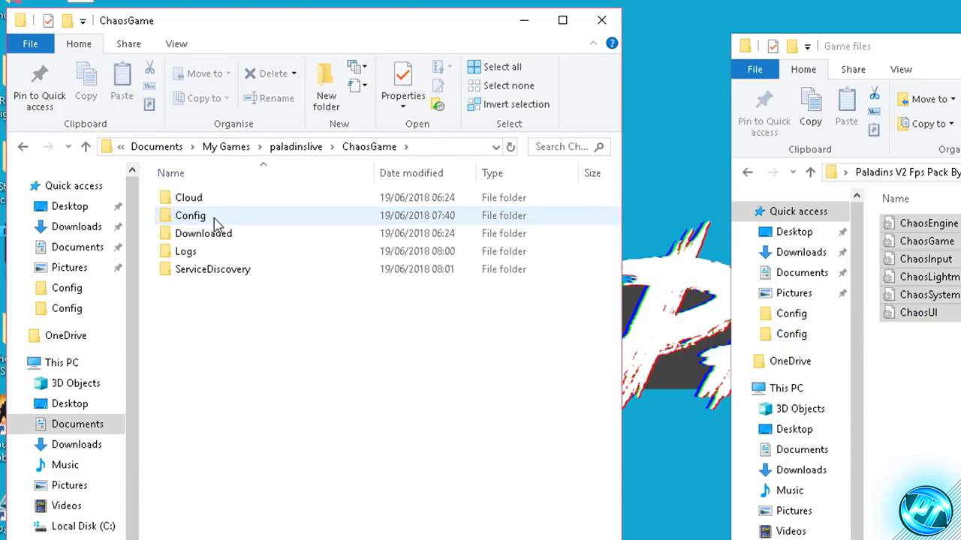
double_click(197, 218)
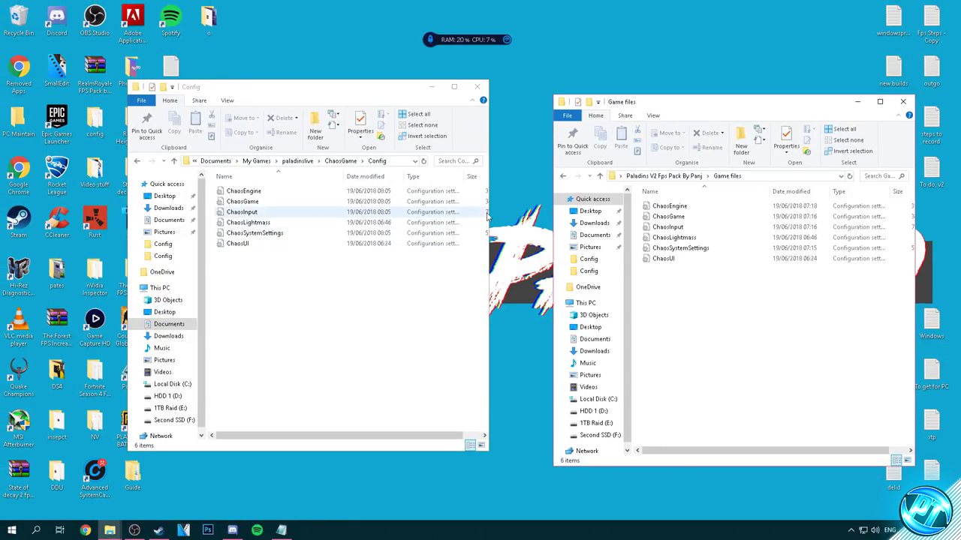
Step: Move all six Chaos configuration files from Game files into the Config folder, replacing the existing ones, and close both windows
click(687, 259)
key(ctrl+a)
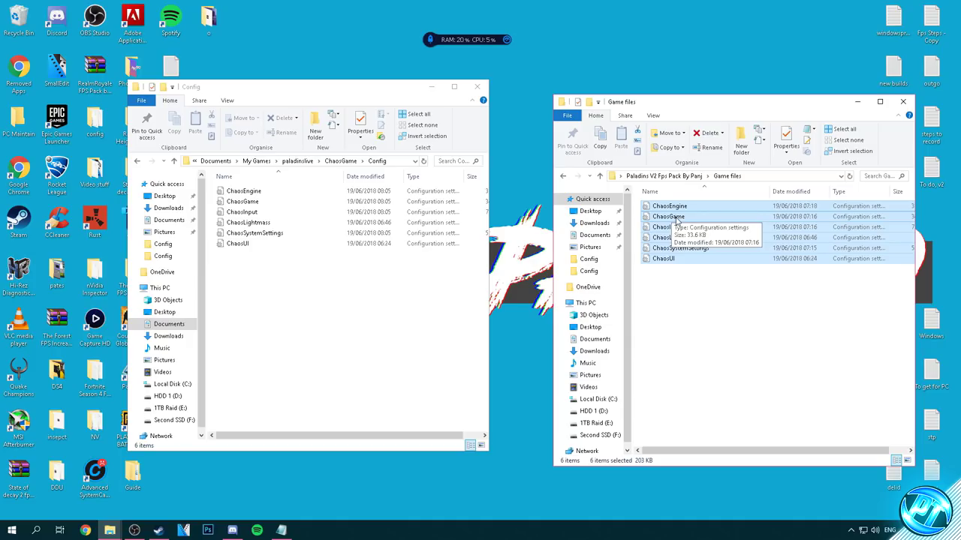
drag(678, 230, 279, 286)
click(466, 188)
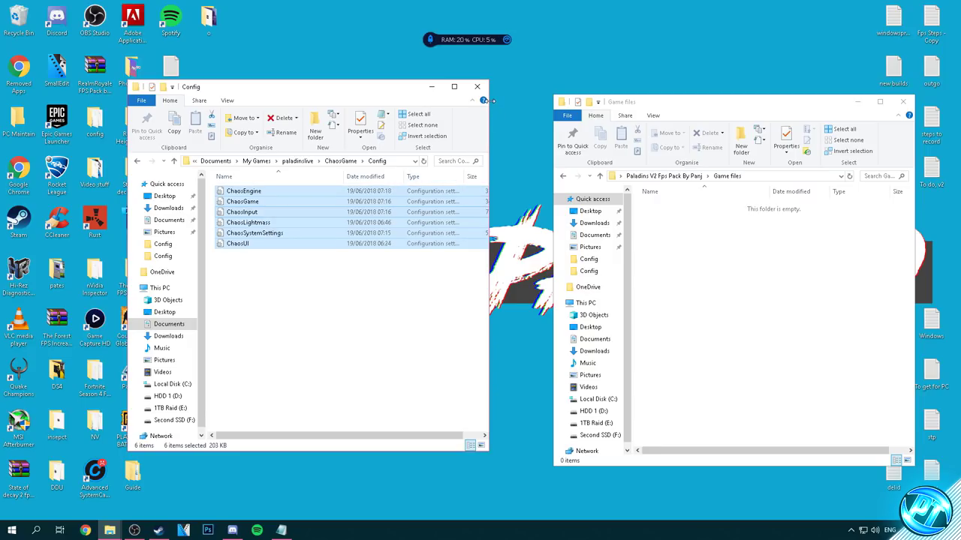
click(477, 86)
click(902, 101)
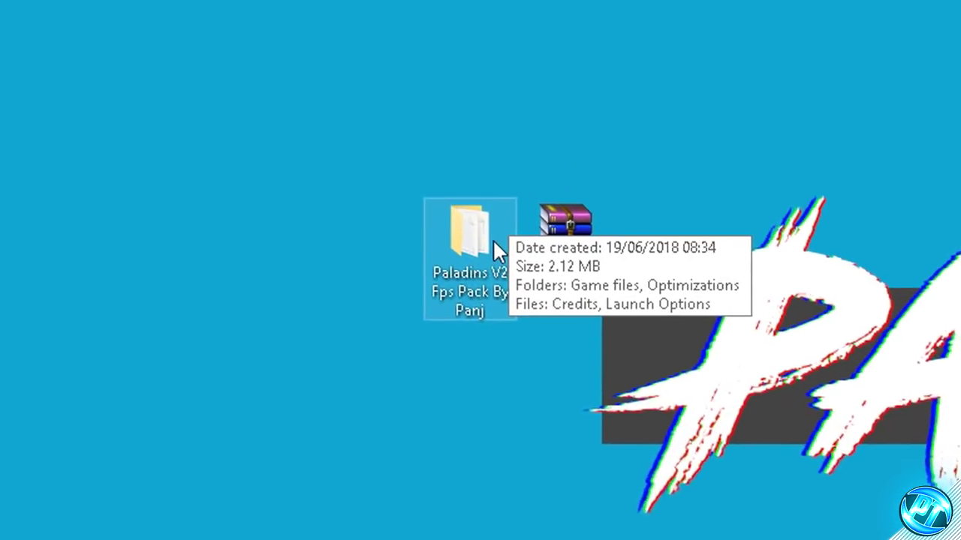
Step: Open the Launch Options text file from the Paladins V2 Fps Pack By Panj folder and put the folder window away
double_click(420, 224)
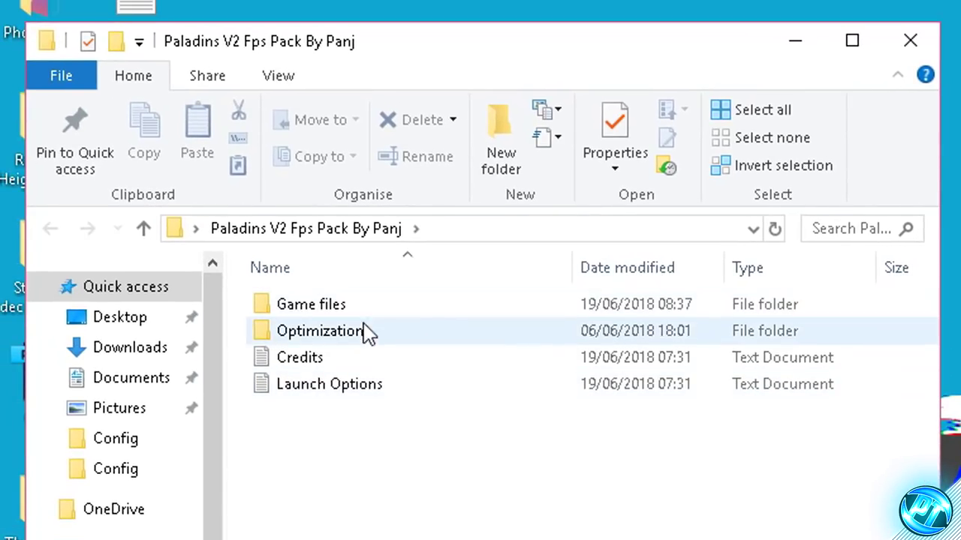
double_click(425, 392)
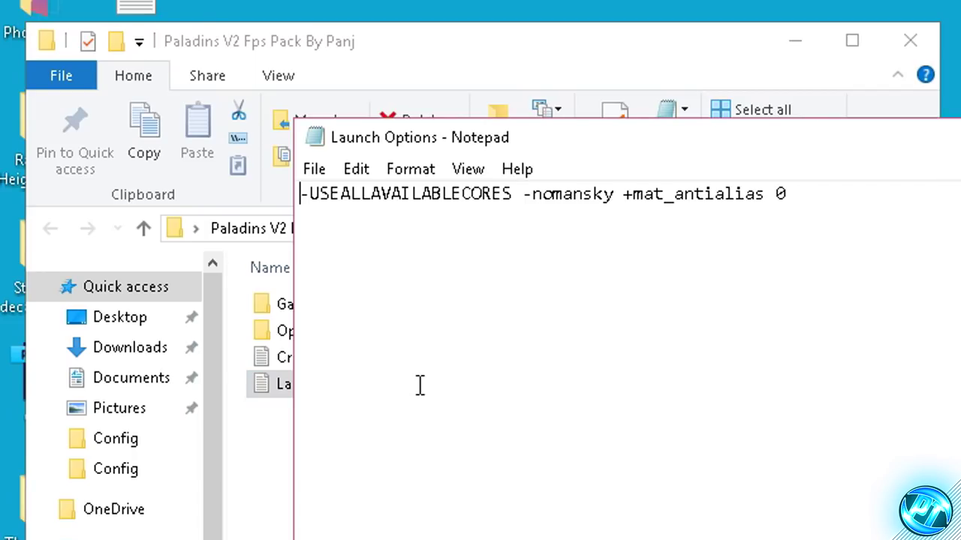
click(793, 41)
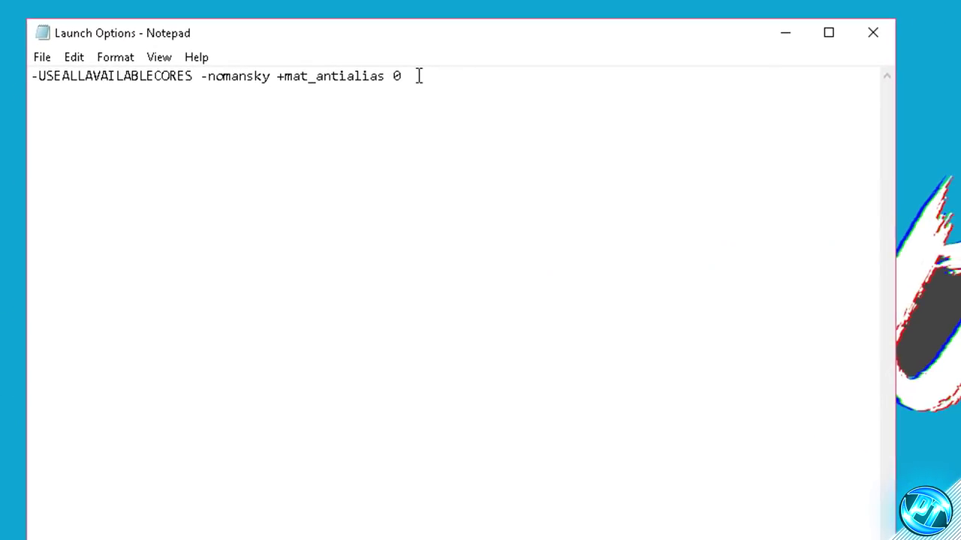
Step: Copy the whole line "-USEALLAVAILABLECORES -nomansky +mat_antialias 0" and close the text file
drag(418, 76, 22, 70)
click(132, 128)
right_click(132, 127)
click(110, 76)
drag(403, 75, 29, 76)
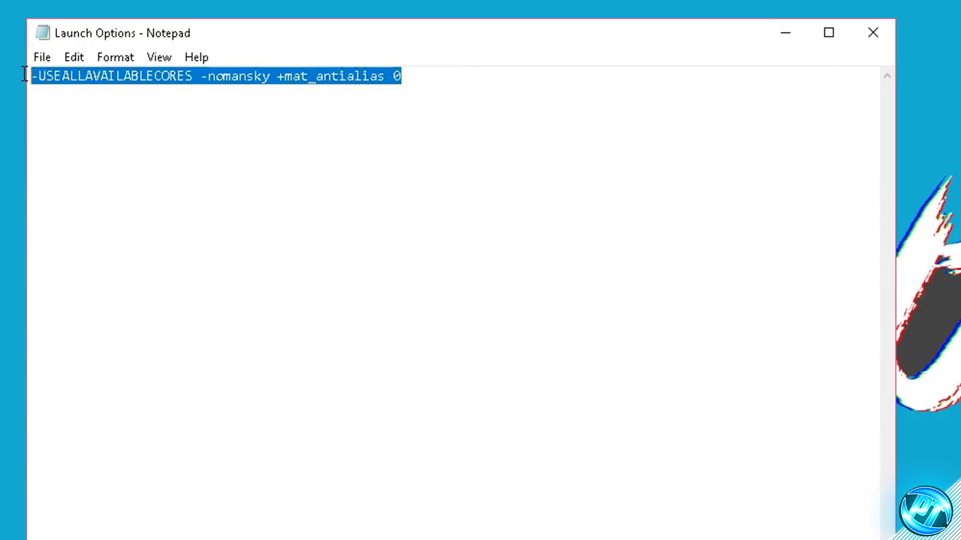
right_click(174, 76)
click(239, 141)
click(873, 33)
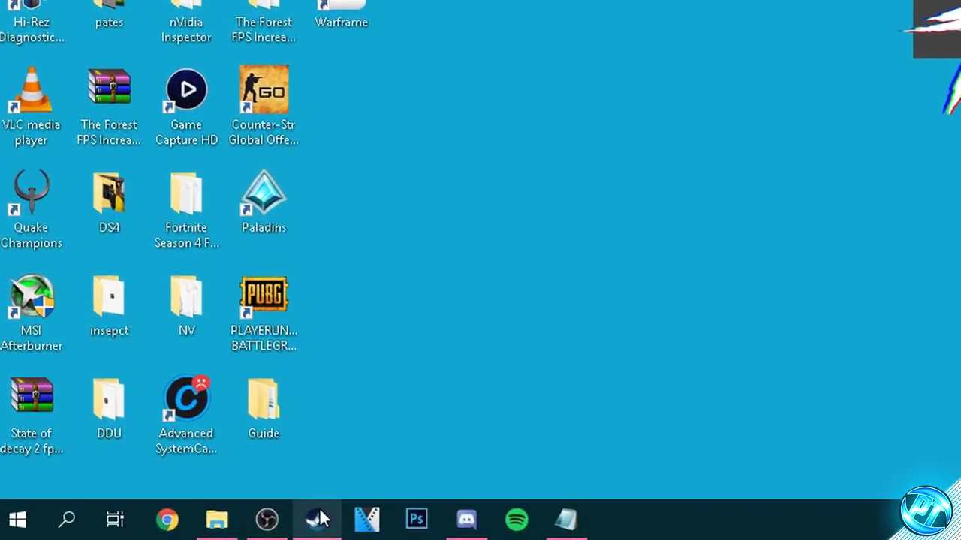
Step: Switch to Steam, start Paladins from the library and open the options of its launcher
click(158, 530)
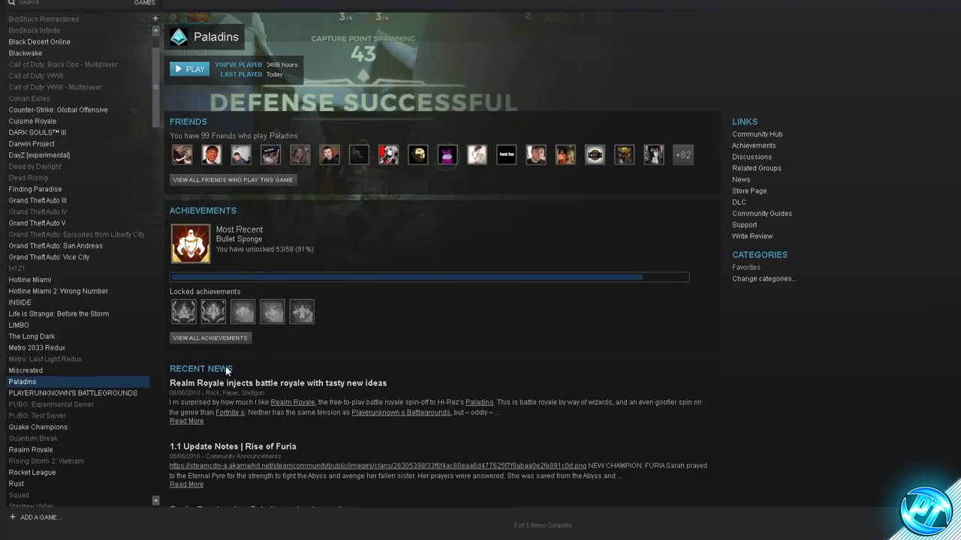
click(180, 69)
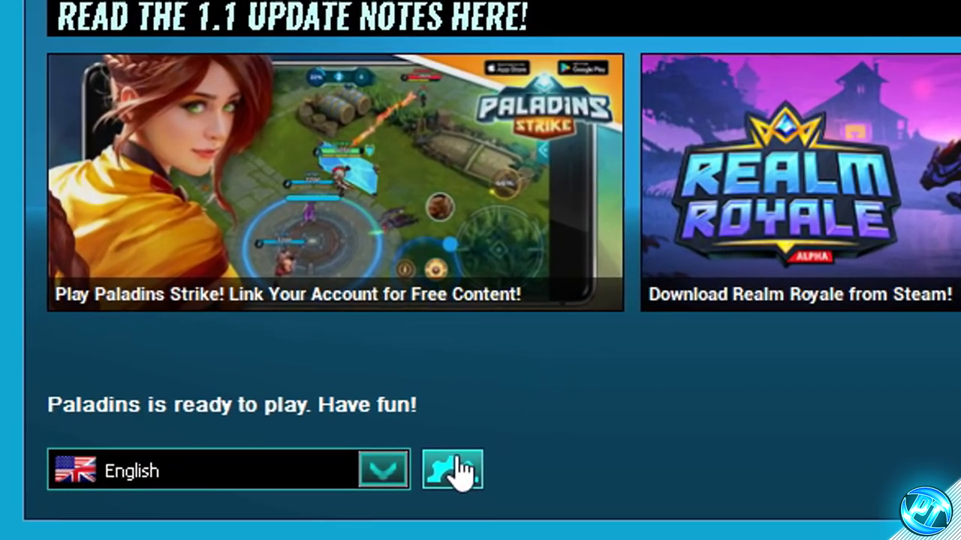
click(455, 471)
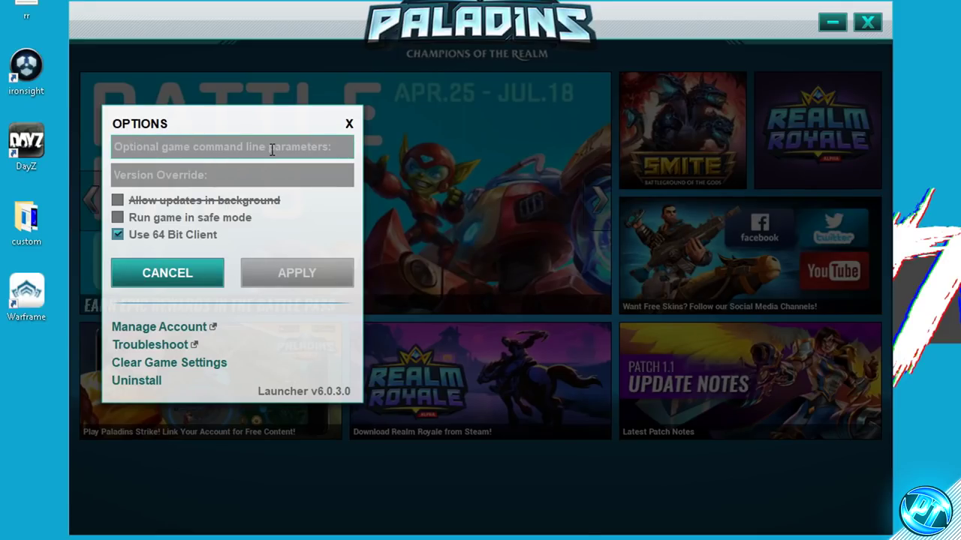
Step: Paste "-USEALLAVAILABLECORES -nomansky +mat_antialias 0" as the optional game command line parameters, apply it, and close the launcher
click(183, 150)
right_click(183, 149)
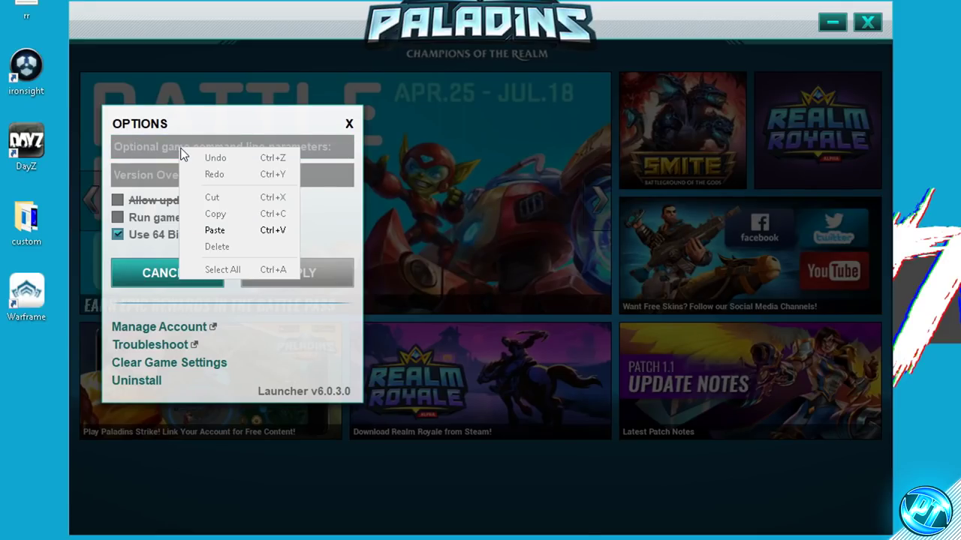
click(223, 227)
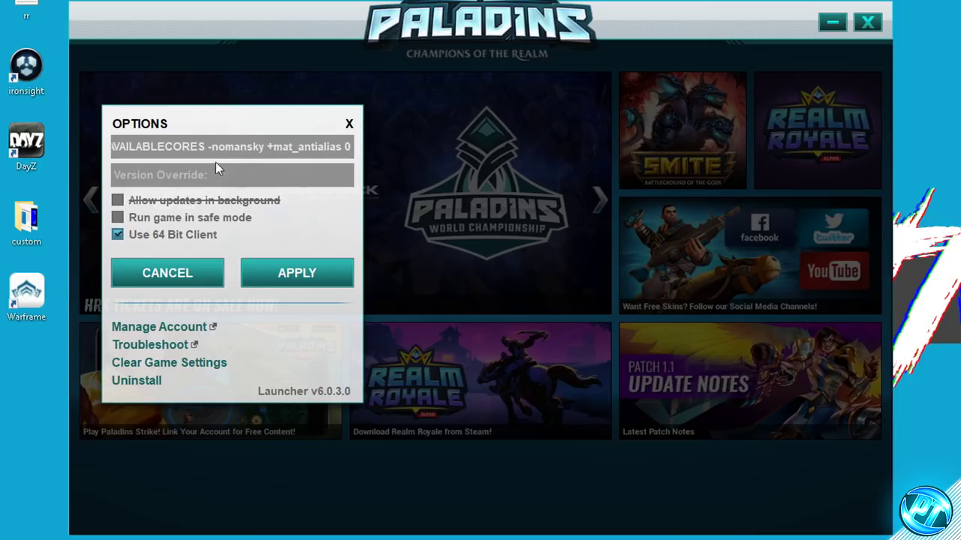
click(314, 277)
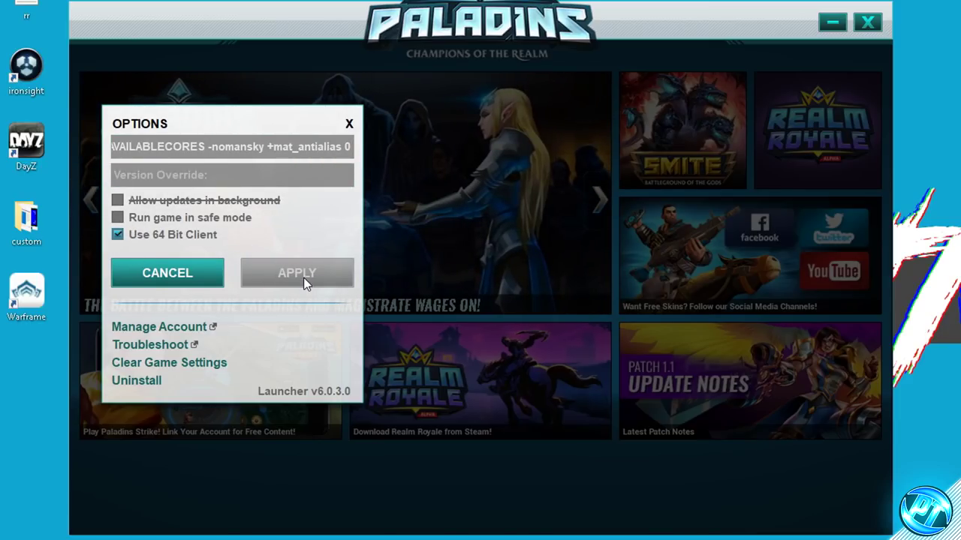
click(349, 125)
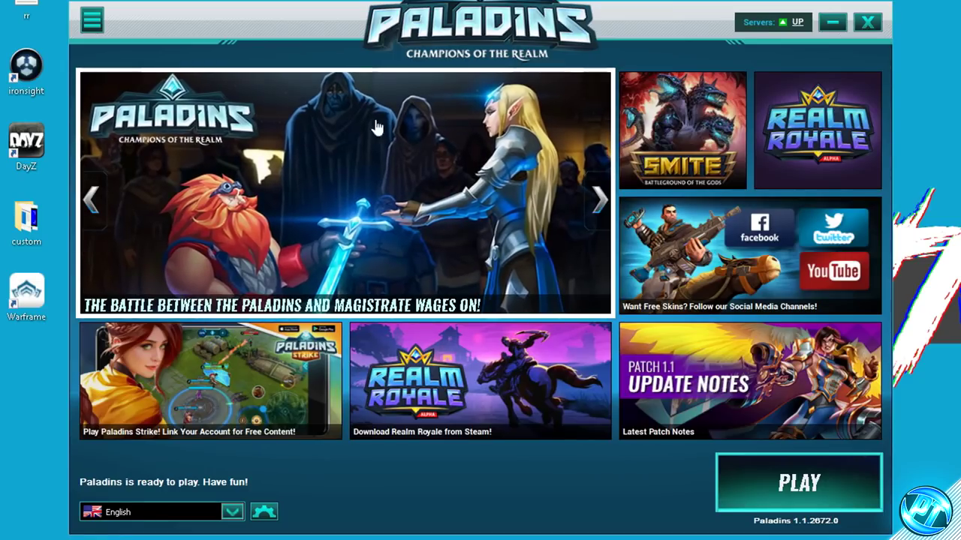
click(867, 22)
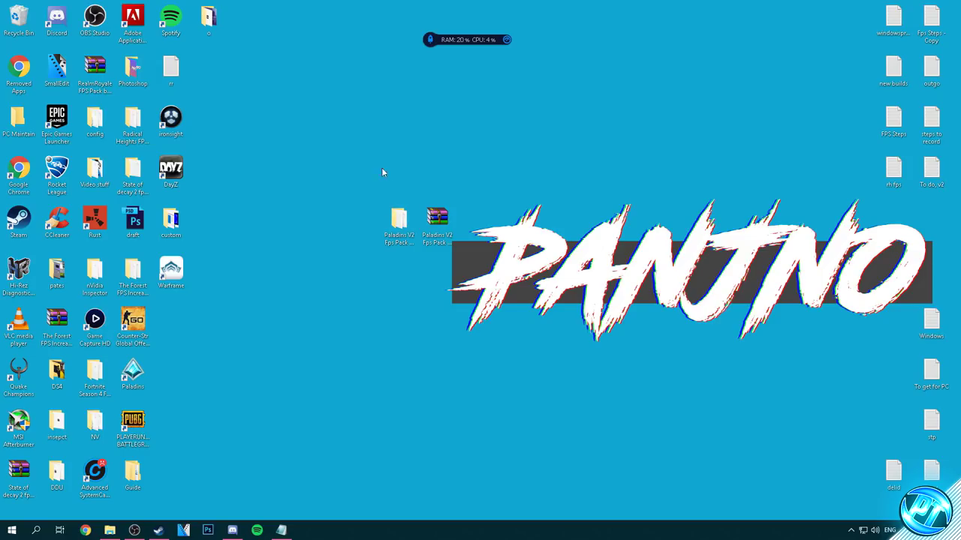
Step: Switch to Steam, open the properties of Paladins and disable the Steam Overlay while in-game
click(158, 531)
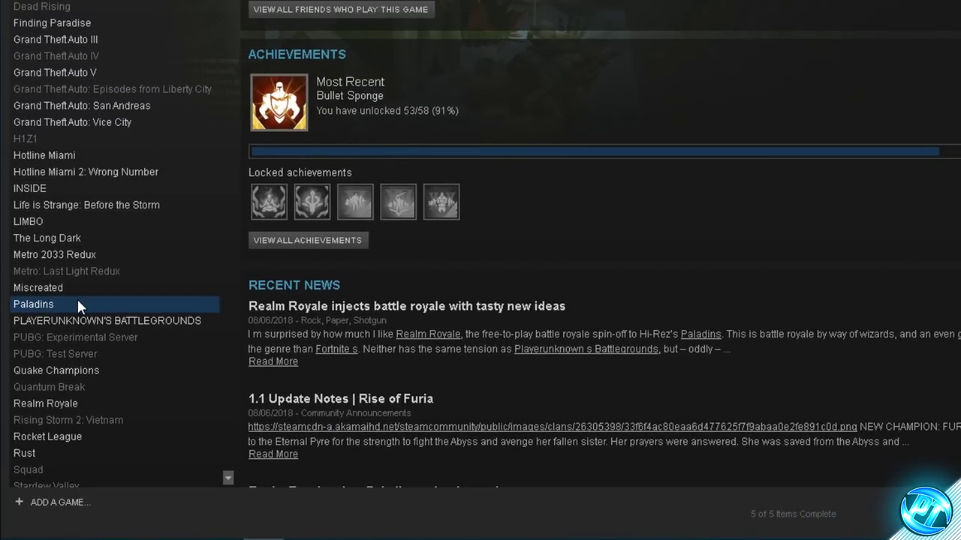
right_click(77, 299)
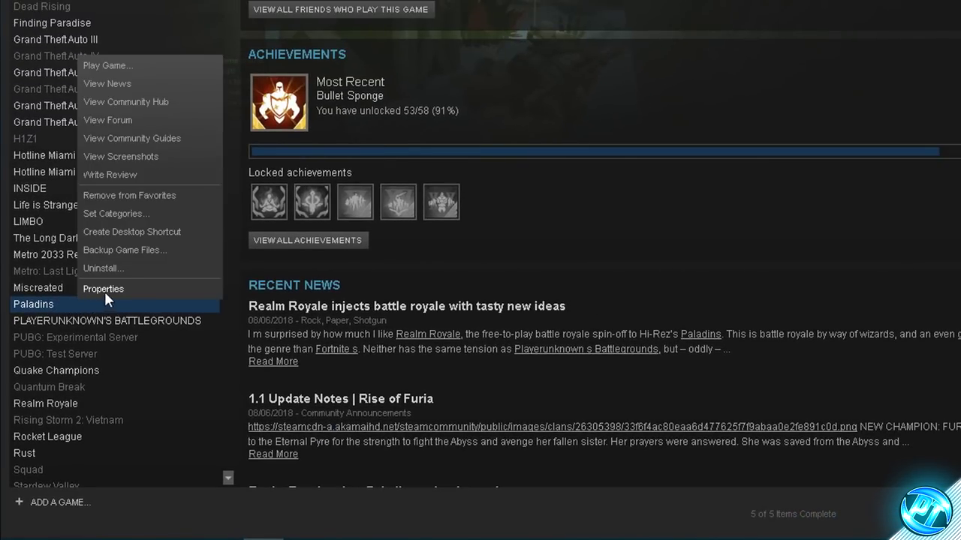
click(105, 292)
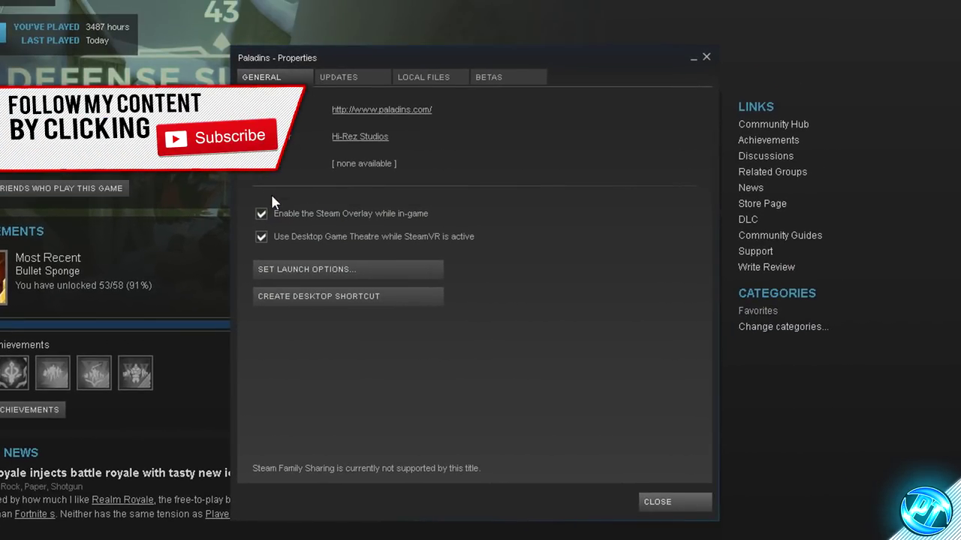
click(262, 214)
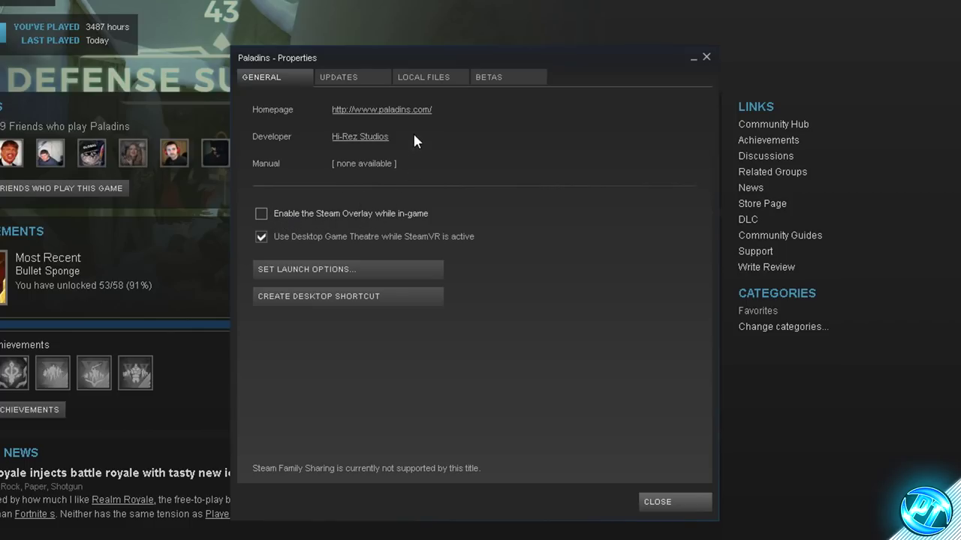
Step: Browse the local files of Paladins and select the Paladins application in the Binaries > Win64 folder
click(433, 79)
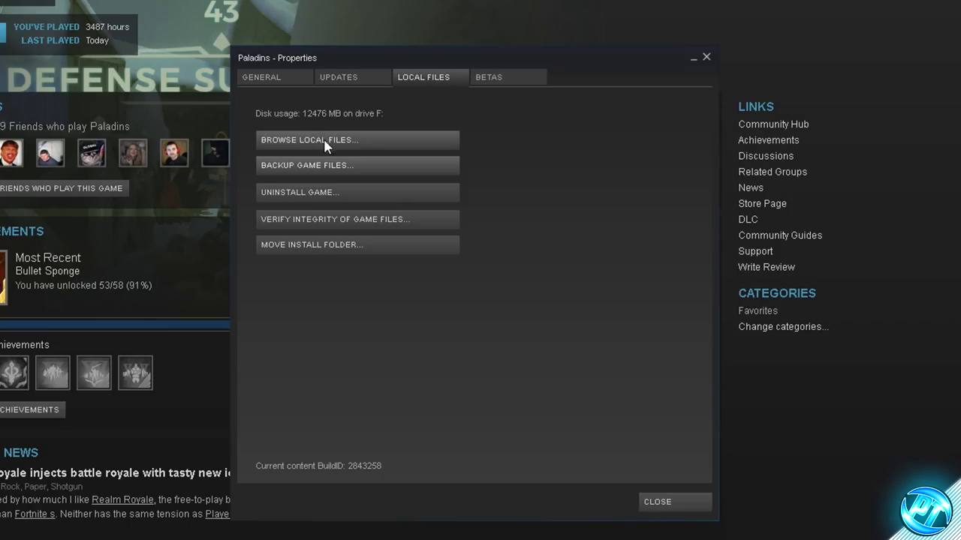
click(344, 142)
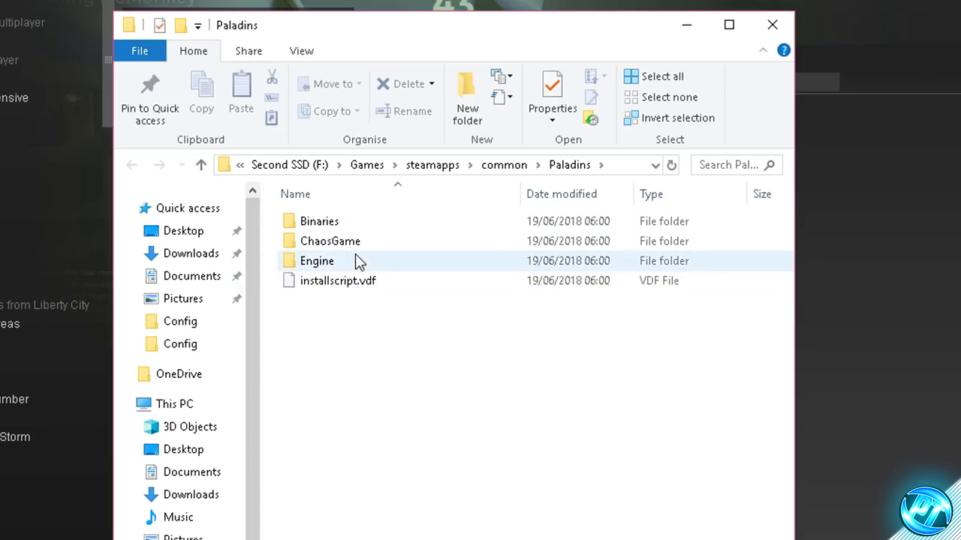
double_click(343, 225)
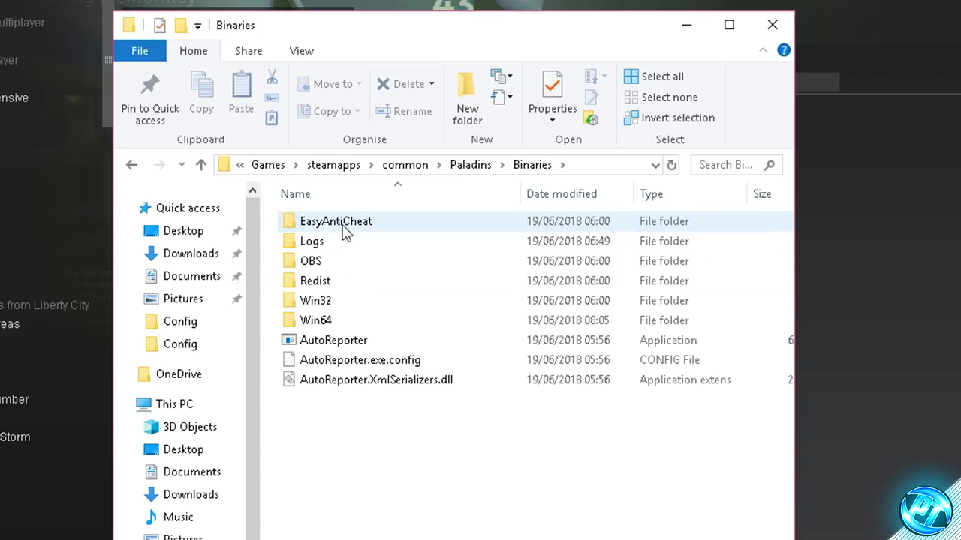
click(331, 323)
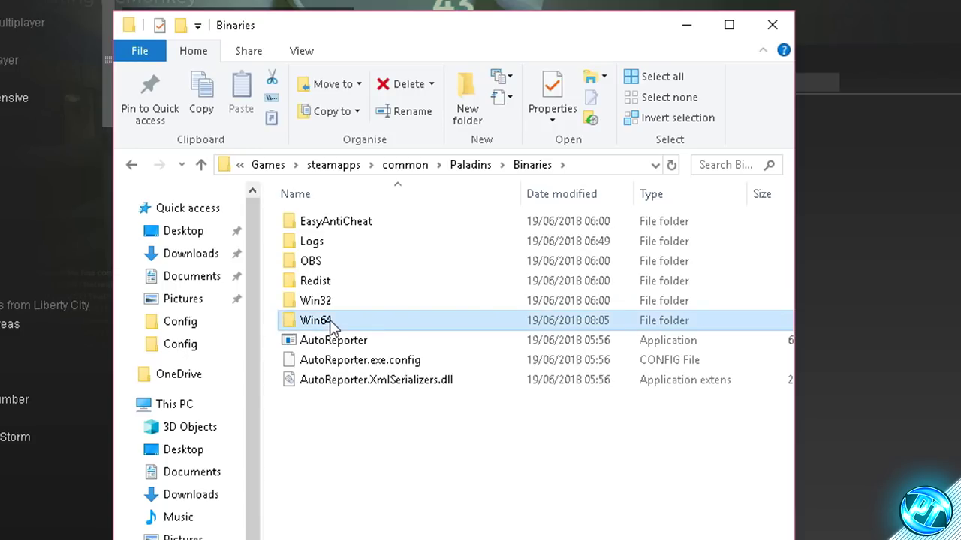
double_click(331, 322)
scroll(354, 316, down, 10)
click(354, 308)
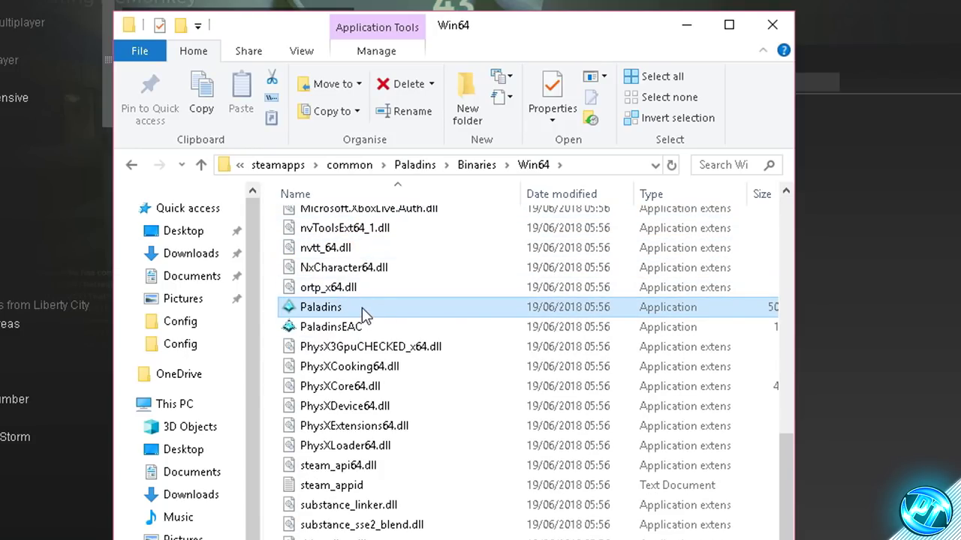
click(365, 309)
click(404, 314)
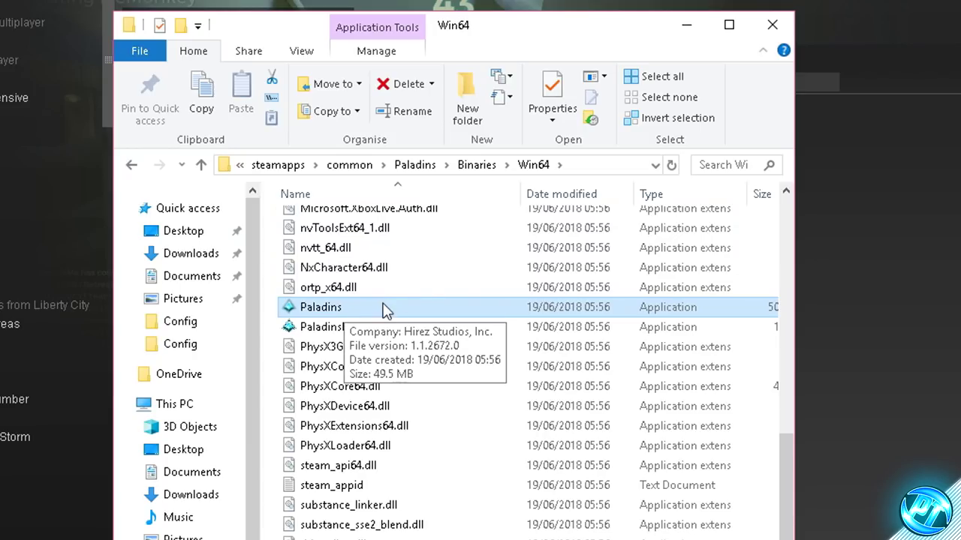
Step: Turn on Disable full-screen optimisations in the compatibility properties of the Paladins application
right_click(369, 309)
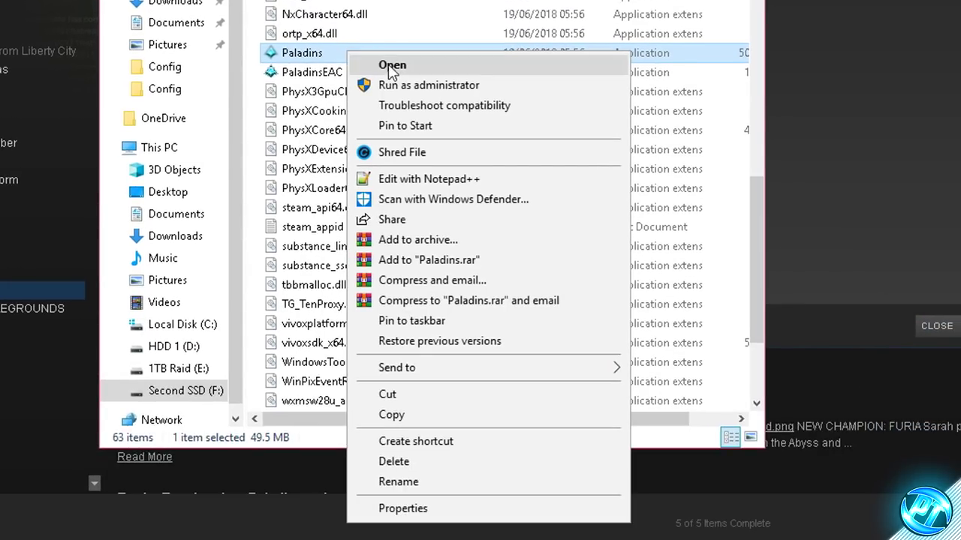
click(403, 509)
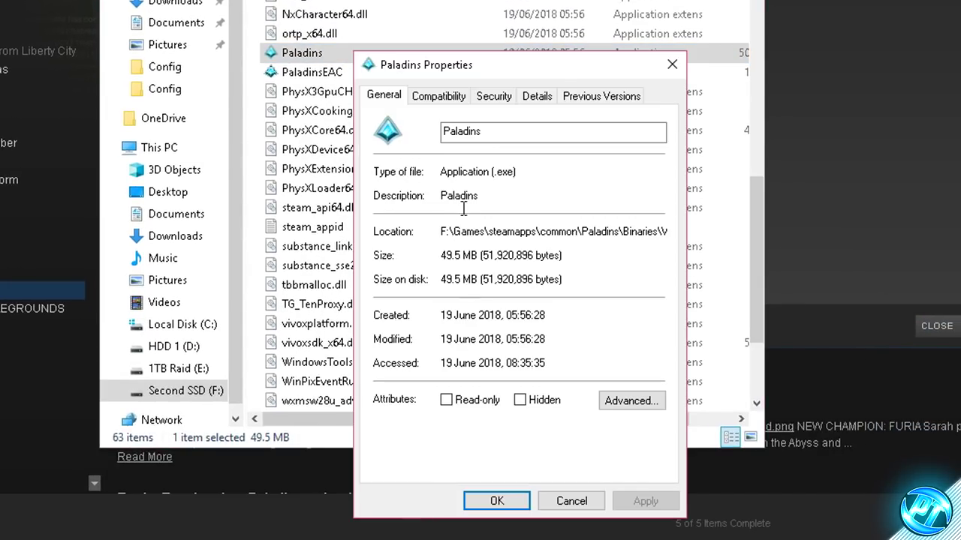
click(450, 101)
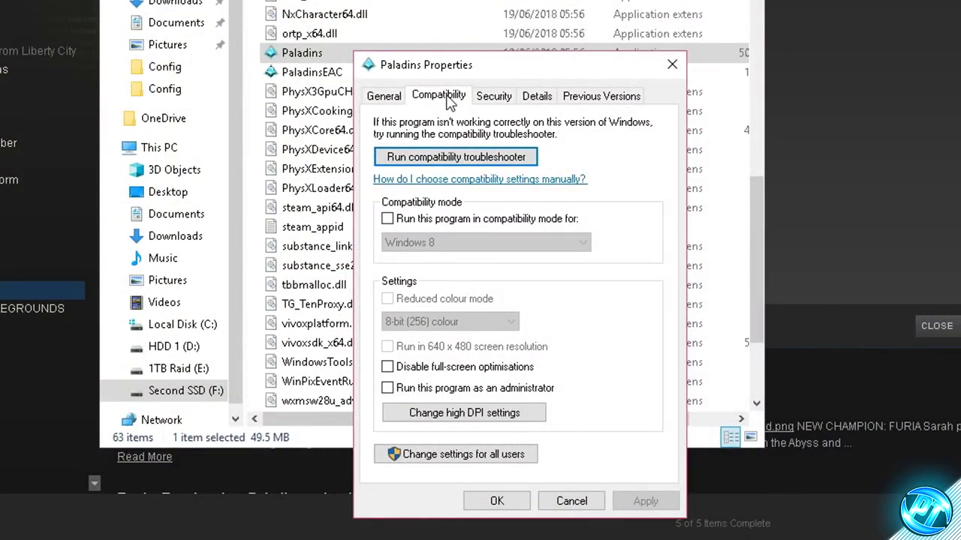
click(425, 367)
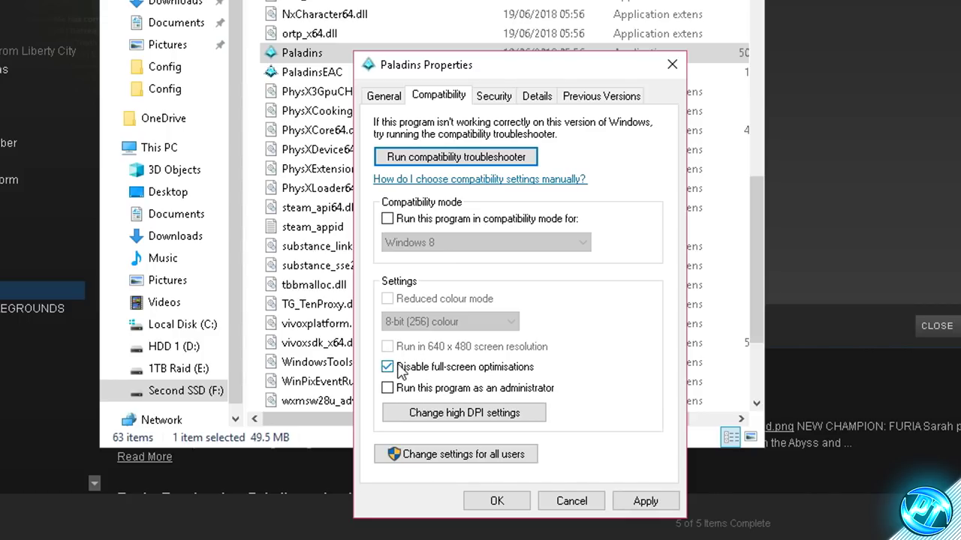
Step: Override the high DPI scaling behaviour with scaling performed by Application, apply the properties, and close the folder and Steam properties windows
click(461, 422)
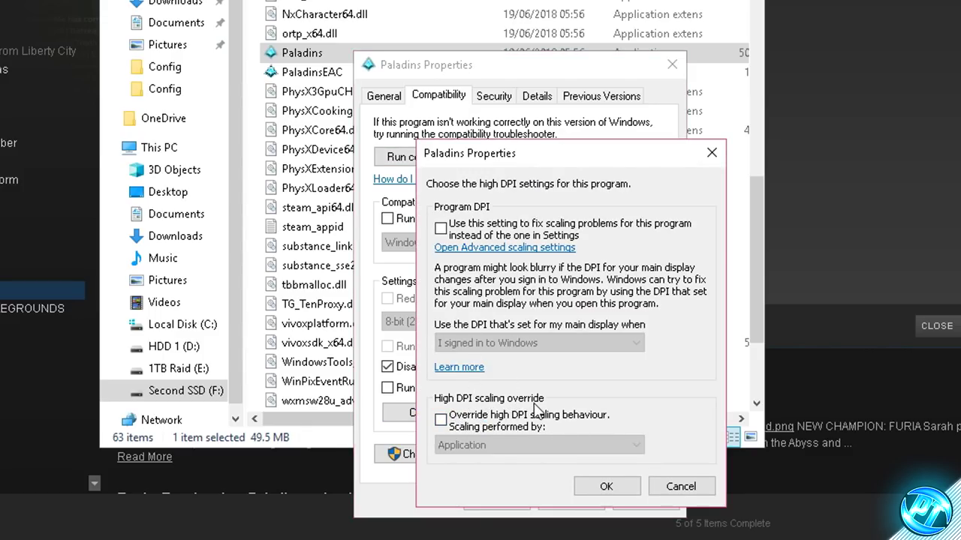
click(444, 421)
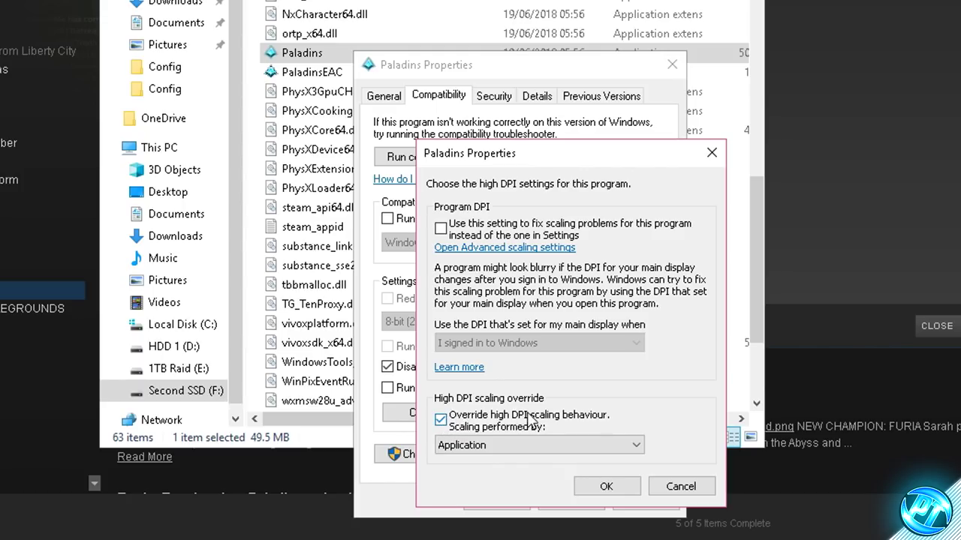
click(607, 487)
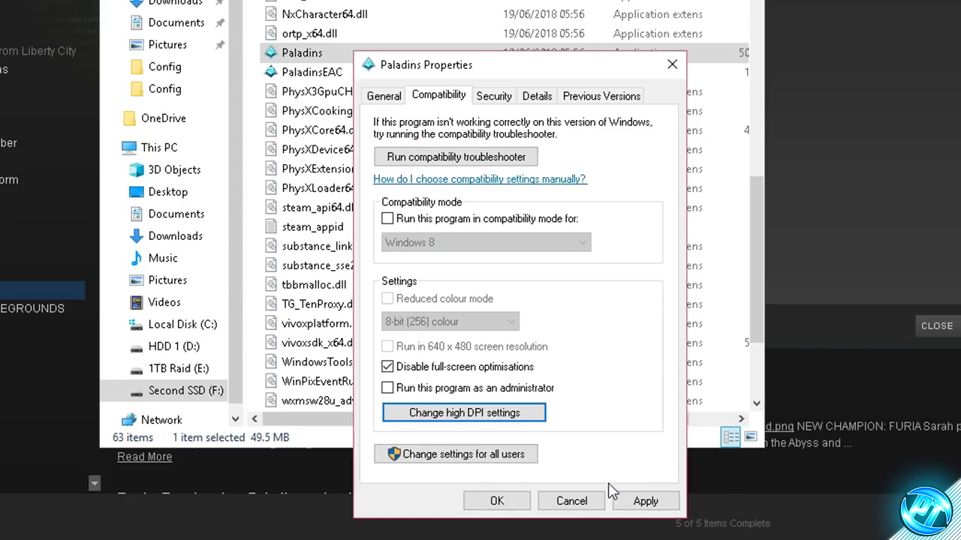
click(644, 501)
click(496, 501)
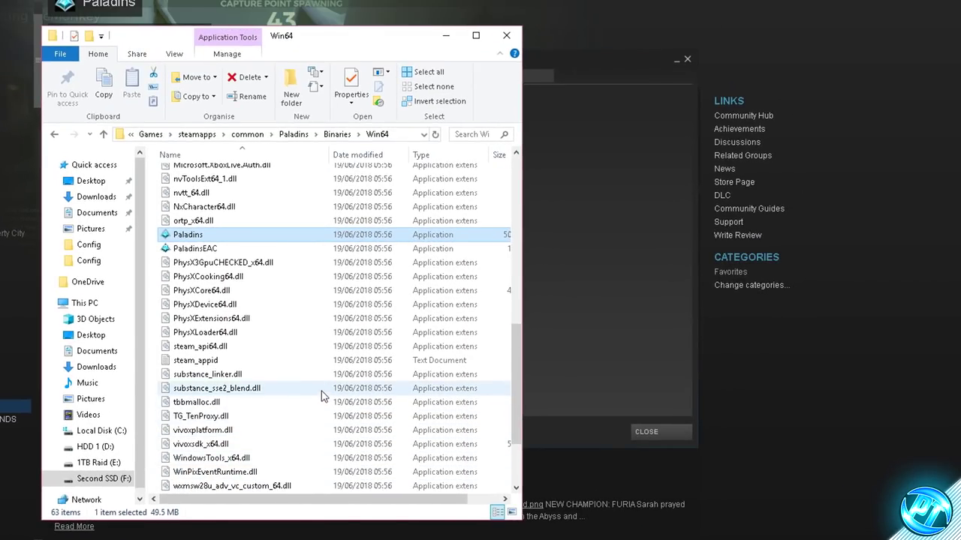
click(505, 36)
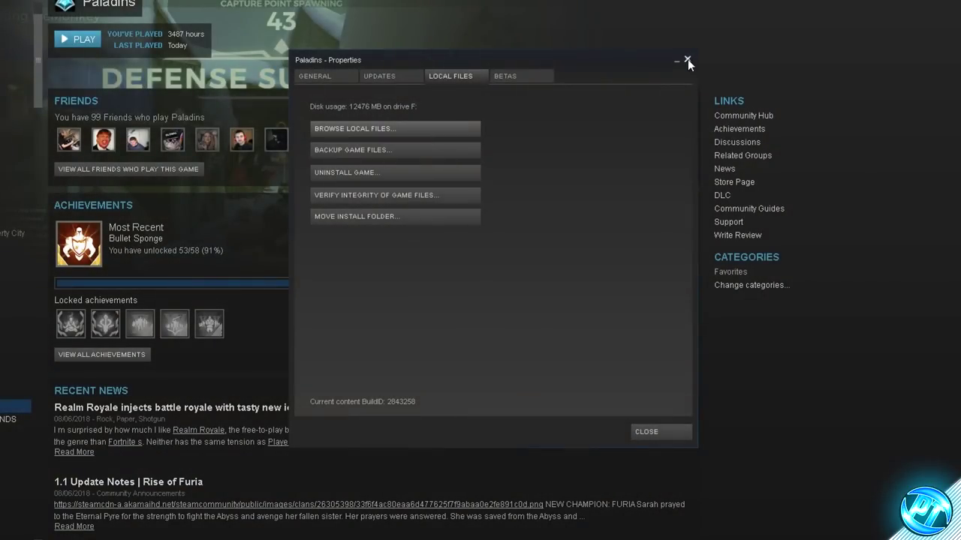
click(687, 59)
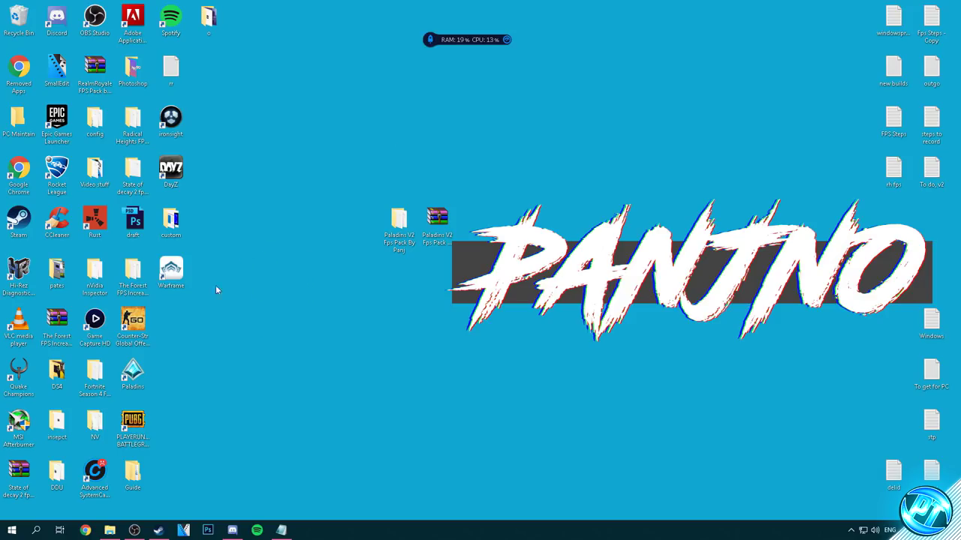
Step: Search Windows for "power", go to Power Options and, with the additional plans shown, make Ultimate Performance the active plan
click(12, 530)
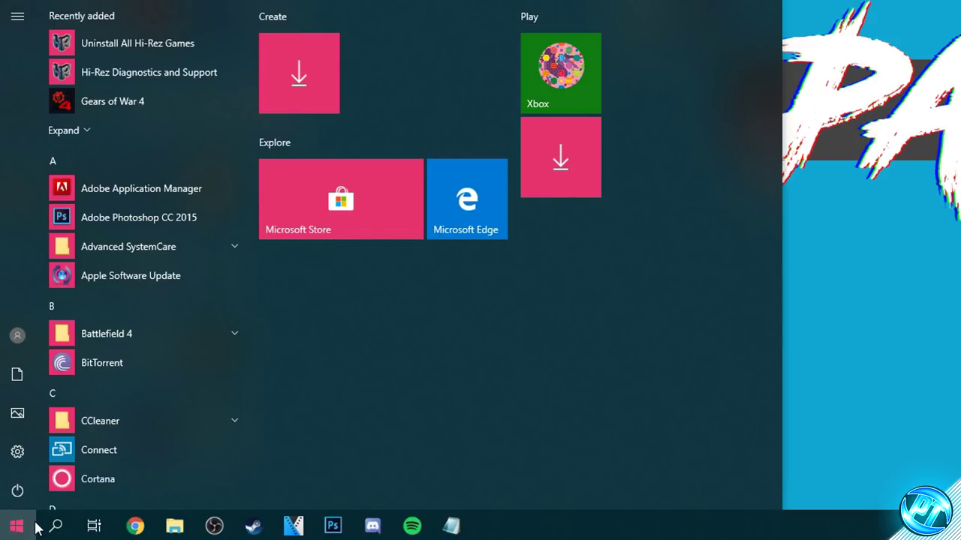
text(power)
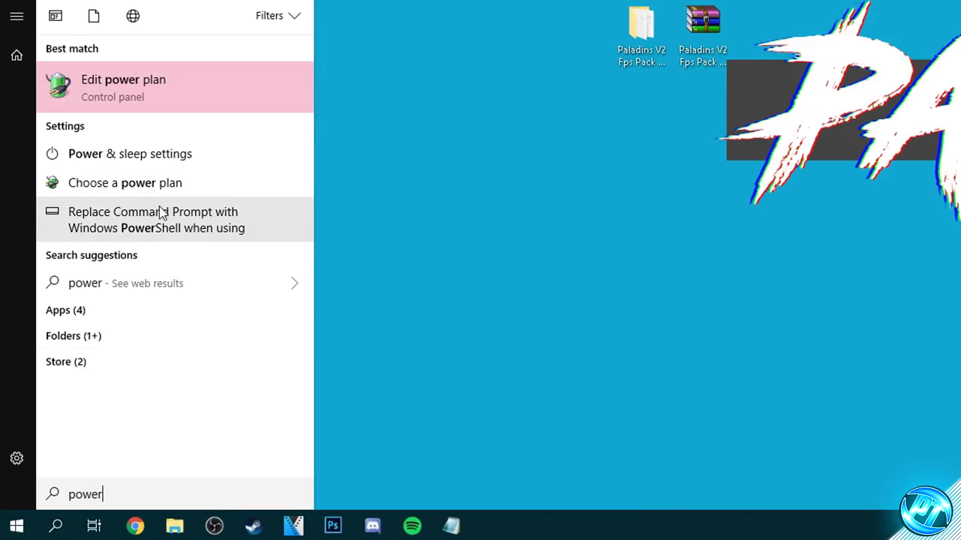
click(58, 88)
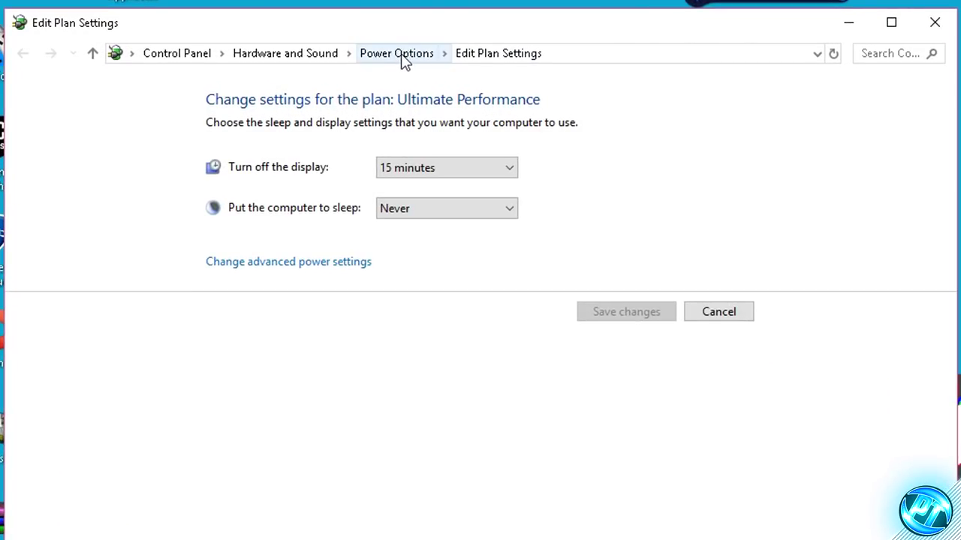
click(401, 58)
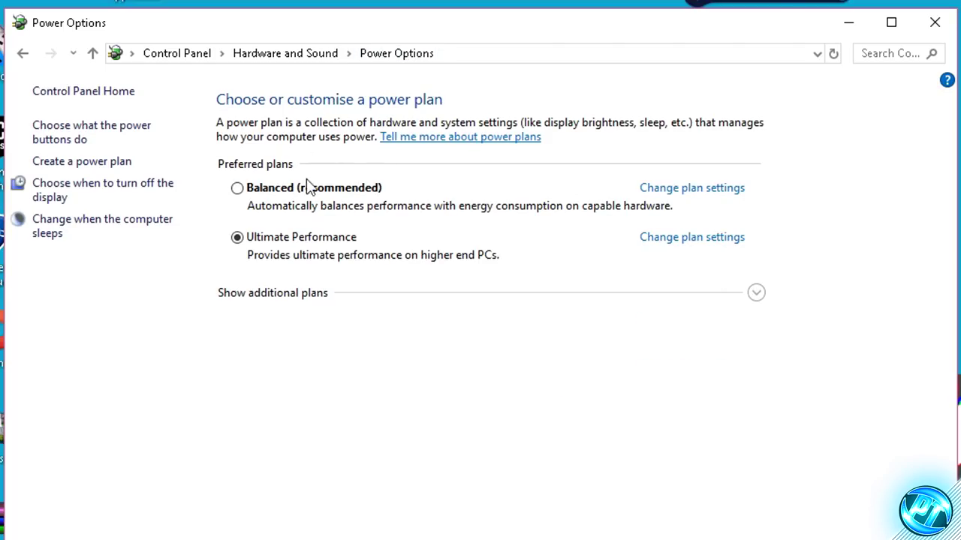
click(527, 295)
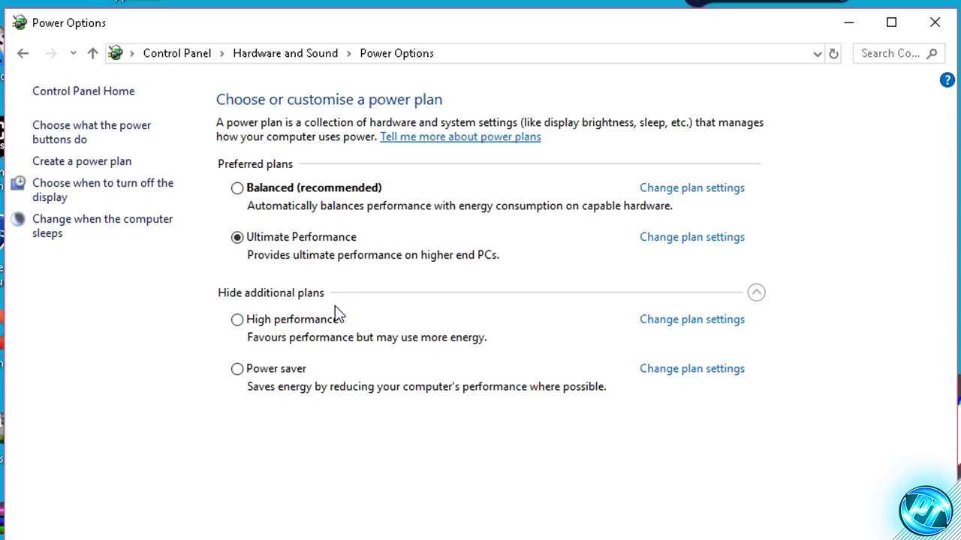
click(281, 322)
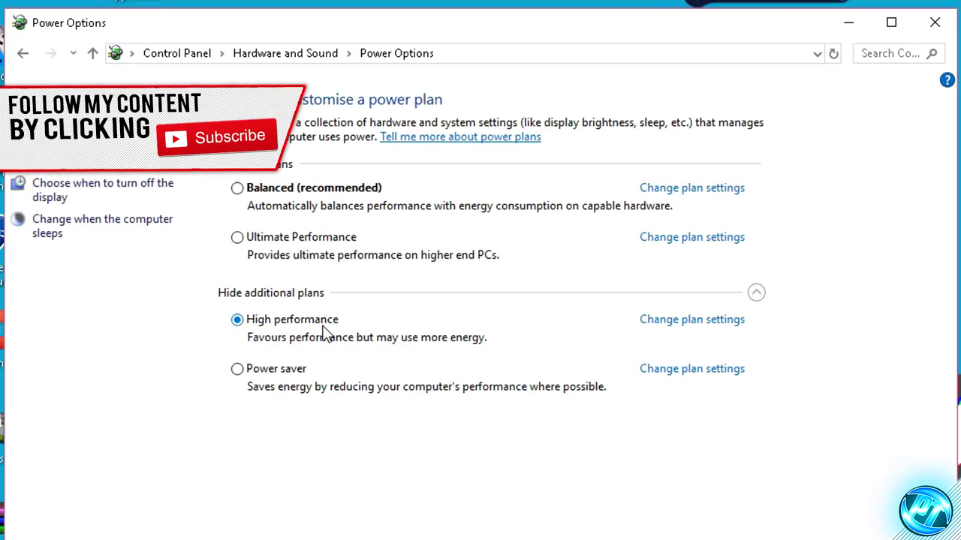
click(295, 242)
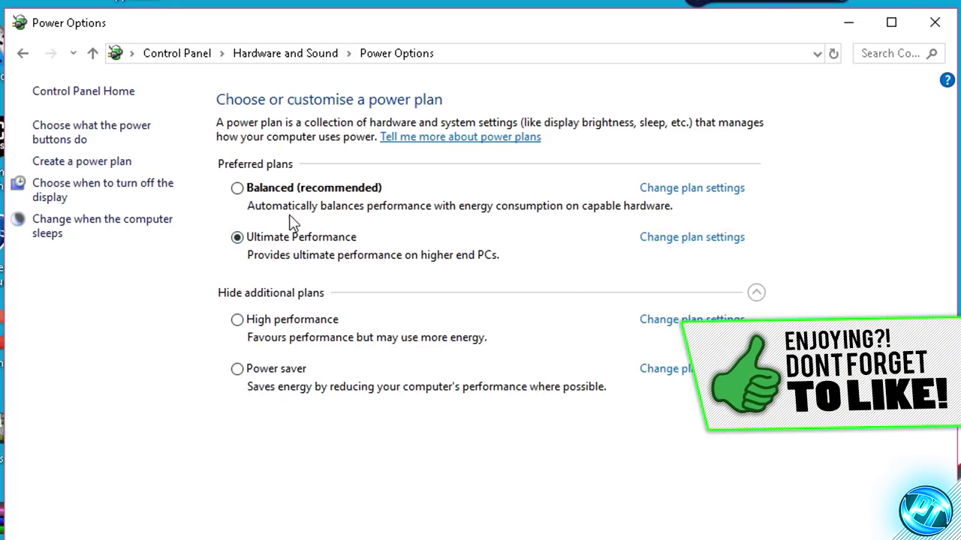
Step: Open the advanced power settings of the Ultimate Performance plan and select the Hard disk category
click(705, 239)
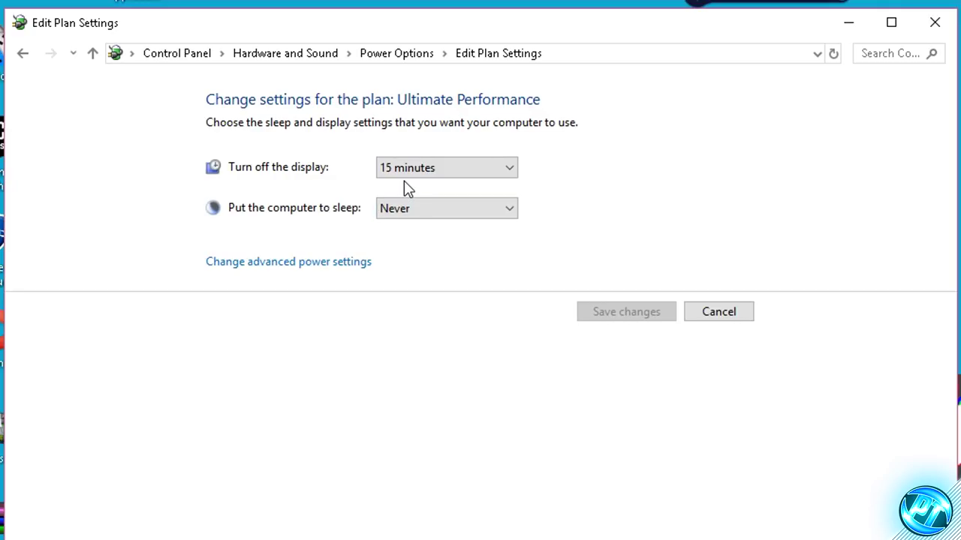
click(277, 269)
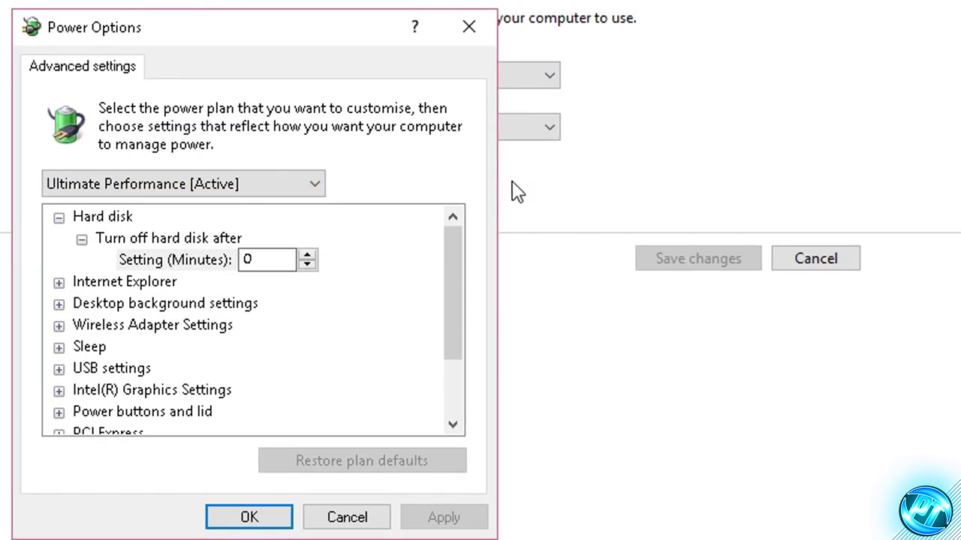
click(99, 217)
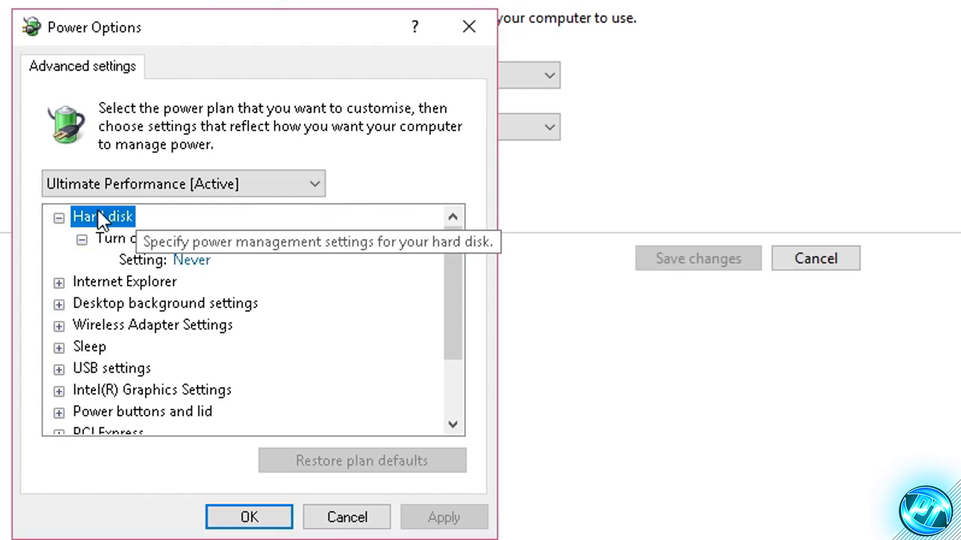
Step: Set the Turn off hard disk after setting to 0 minutes and apply the change
click(162, 240)
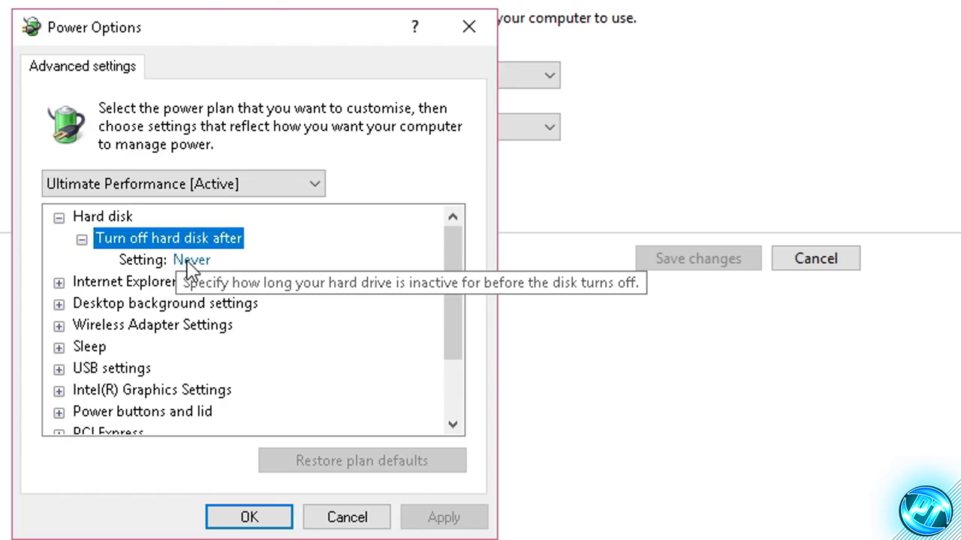
click(189, 263)
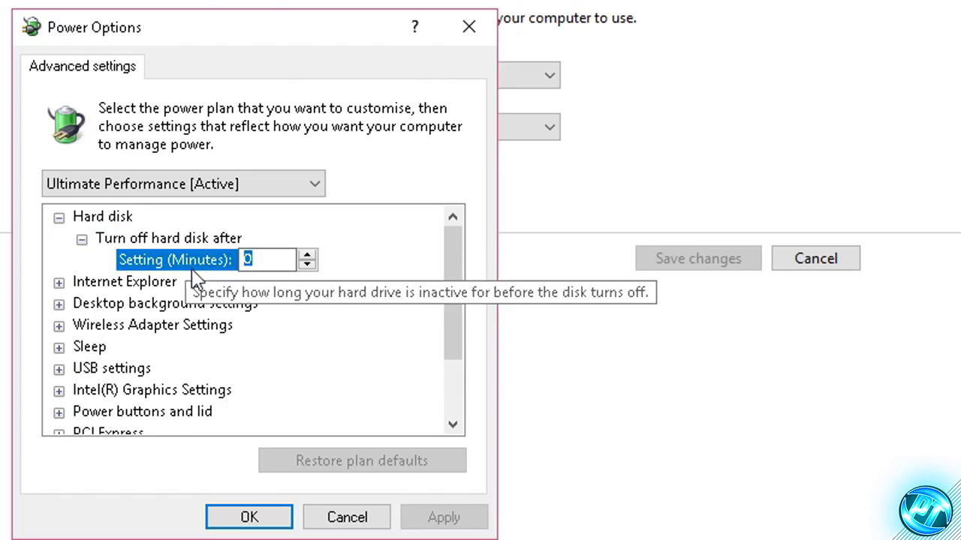
text(0)
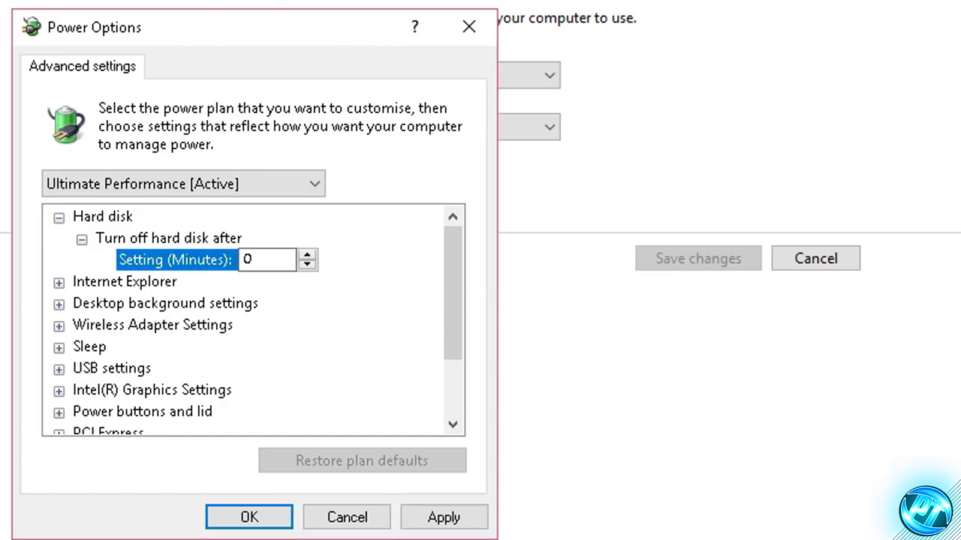
click(457, 518)
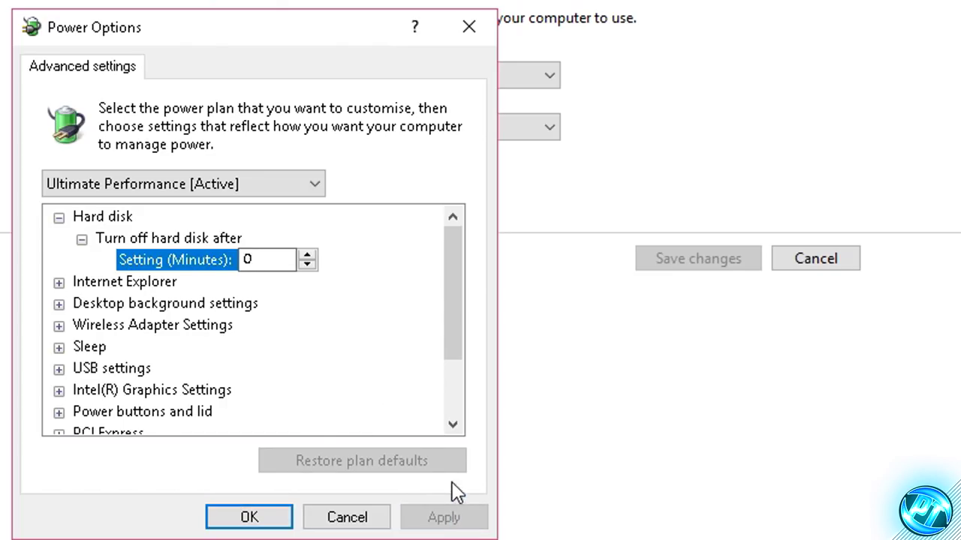
Step: Expand the minimum and maximum processor states, set the minimum to 100%, apply the change and close the power plan windows
scroll(450, 283, down, 2)
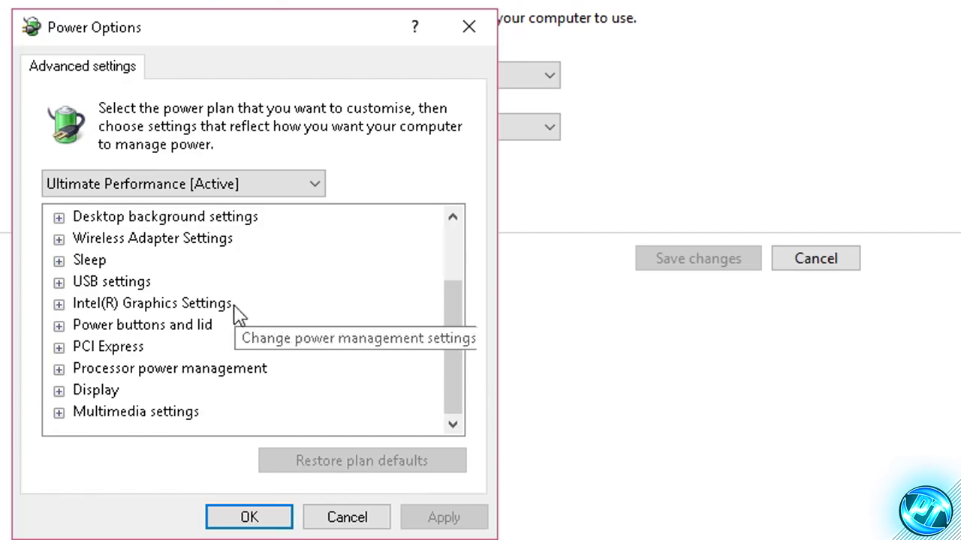
click(58, 368)
scroll(75, 376, down, 1)
click(82, 326)
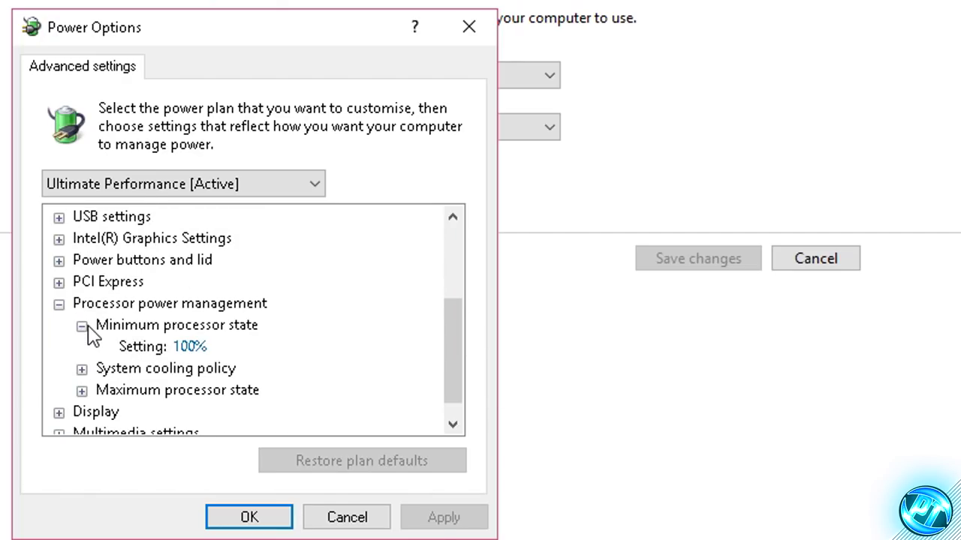
scroll(89, 334, down, 1)
click(81, 369)
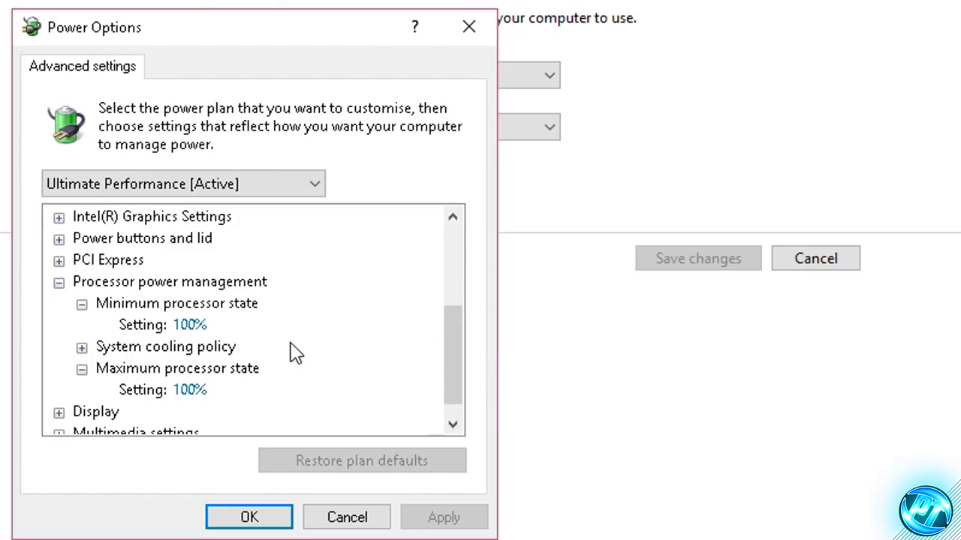
click(189, 325)
text(100)
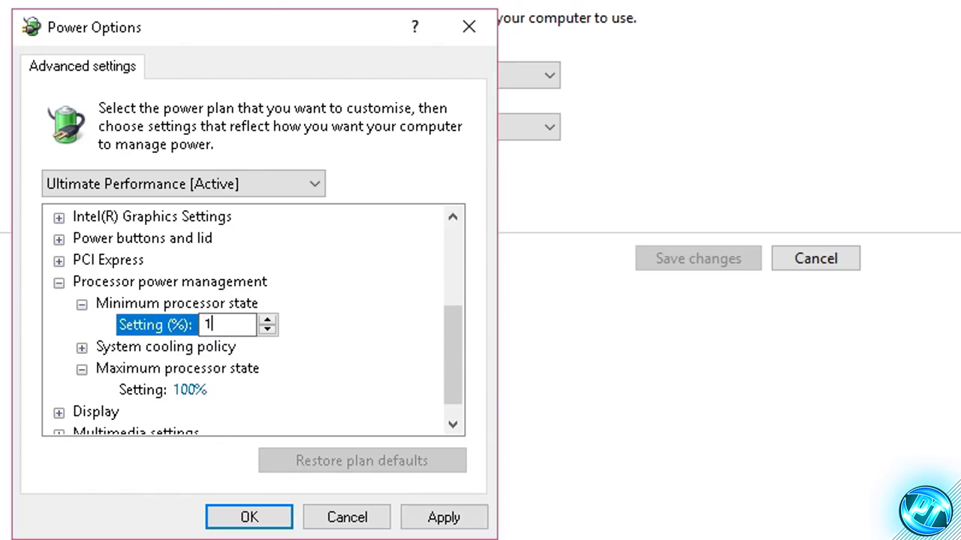
click(439, 518)
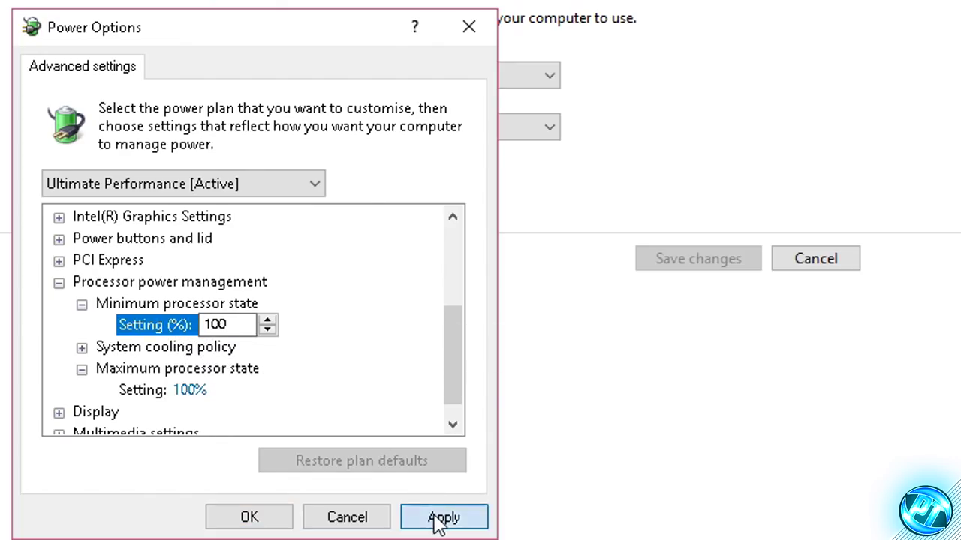
click(251, 519)
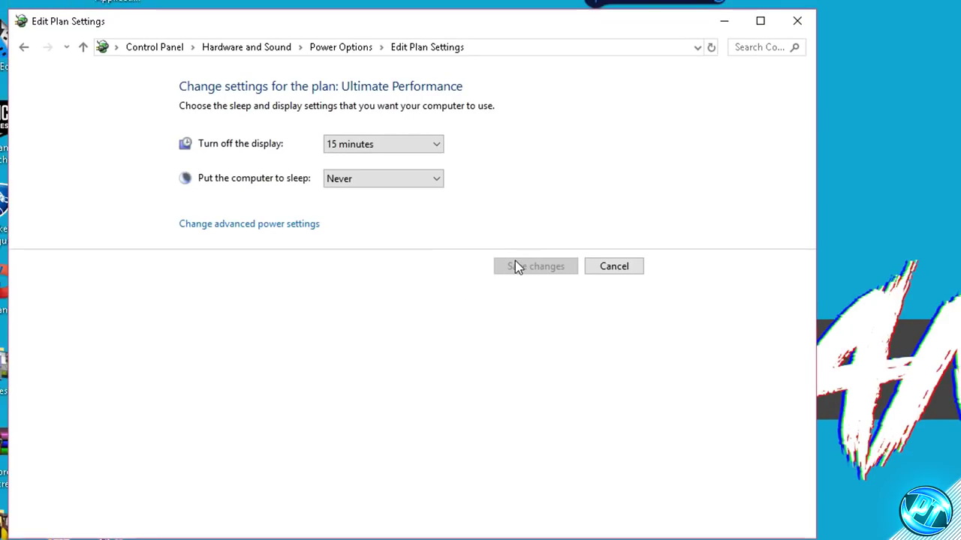
click(793, 24)
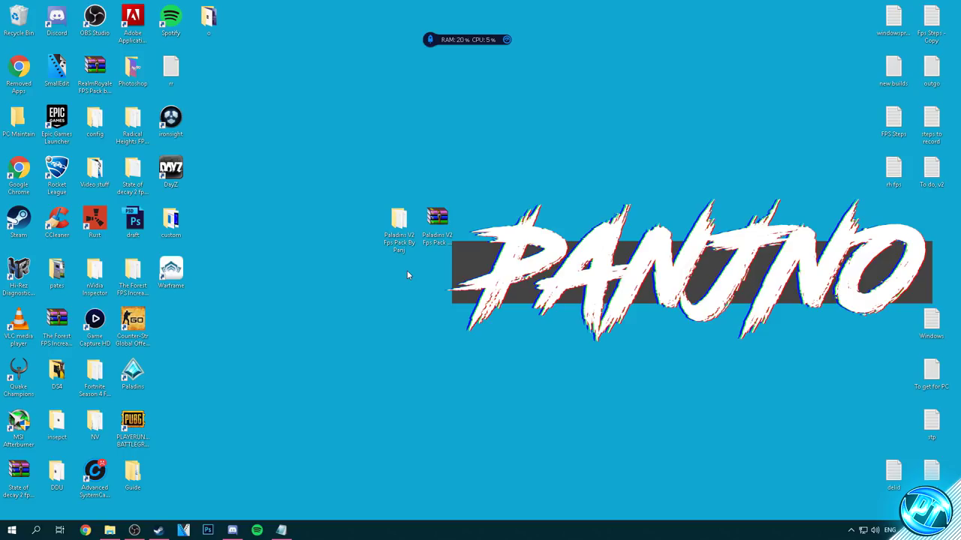
Step: Run CpuCoreParkingSetup-2.1.1.0 from the Optimizations folder of the Paladins V2 Fps Pack and minimise the folder window
double_click(399, 224)
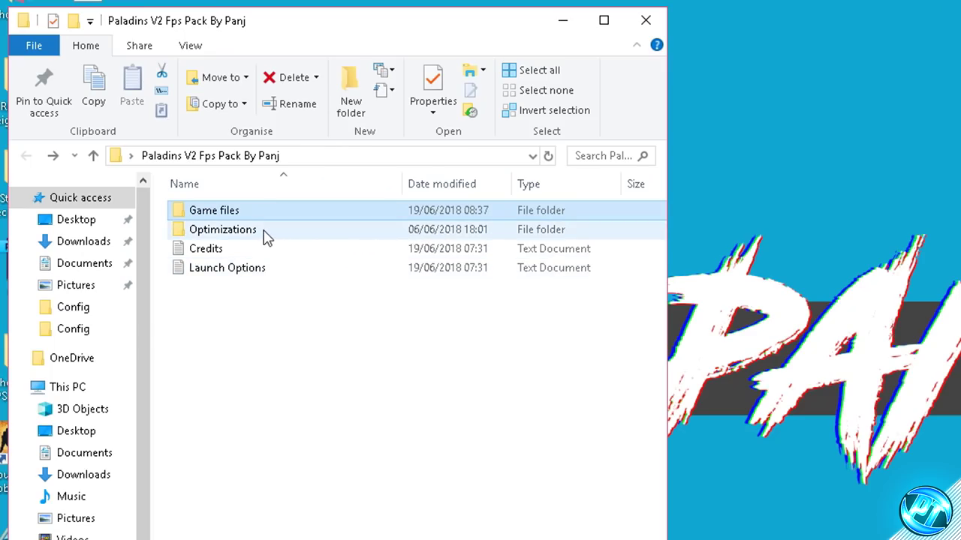
double_click(266, 230)
click(274, 213)
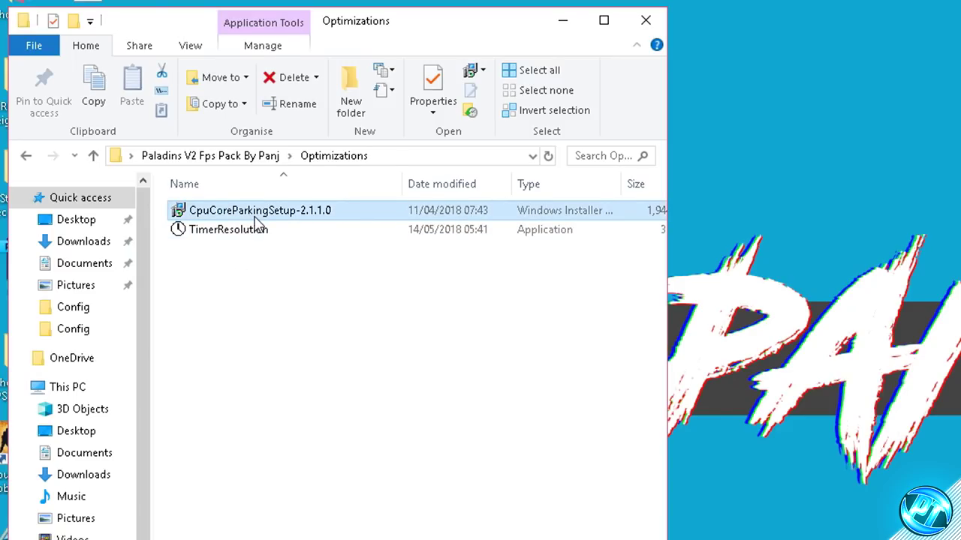
double_click(315, 216)
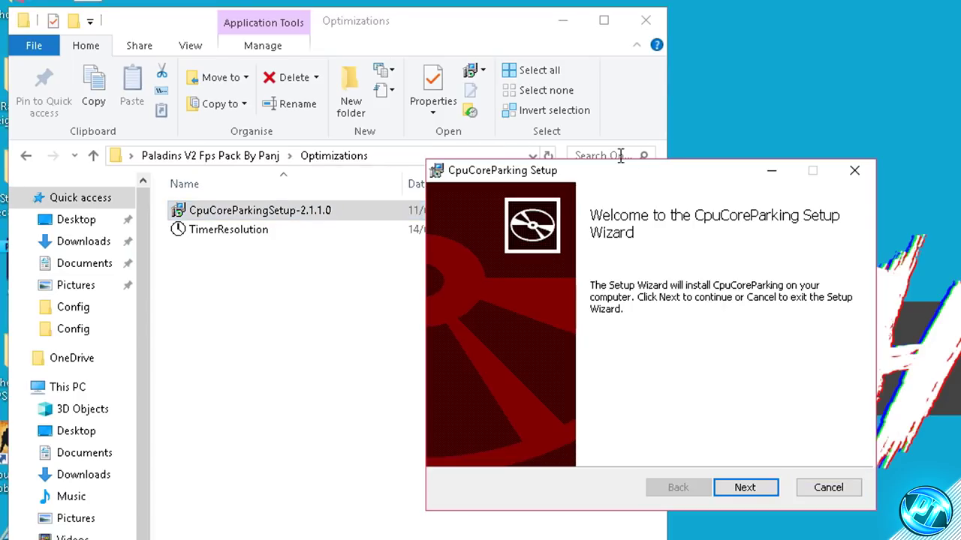
click(562, 23)
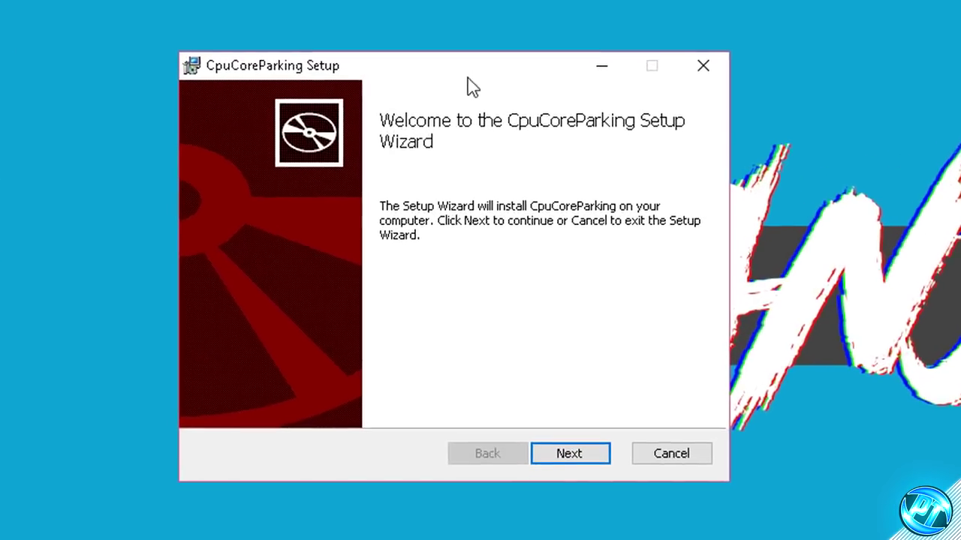
Step: Install CpuCoreParking in the default folder, accepting the licence agreement, and finish with Launch CpuCoreParking3.exe enabled
click(566, 462)
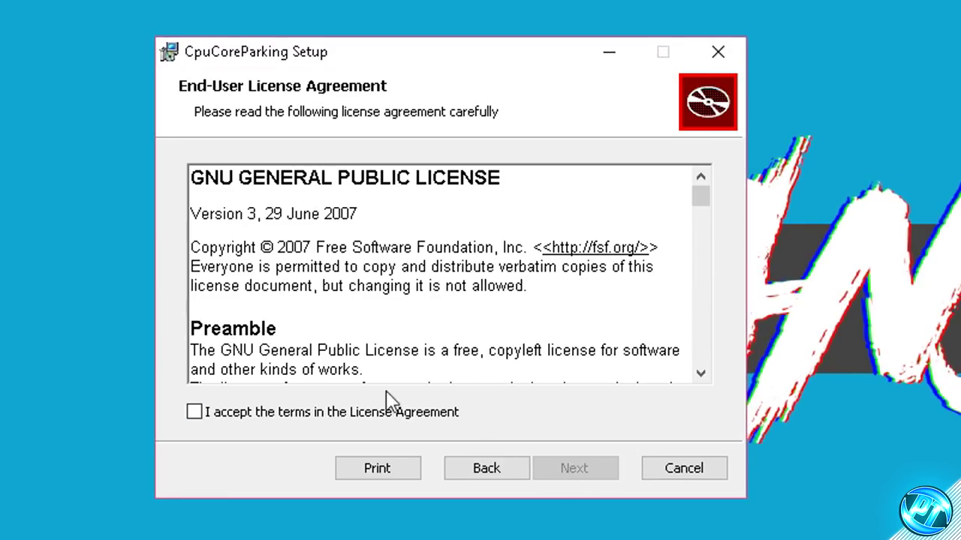
click(210, 413)
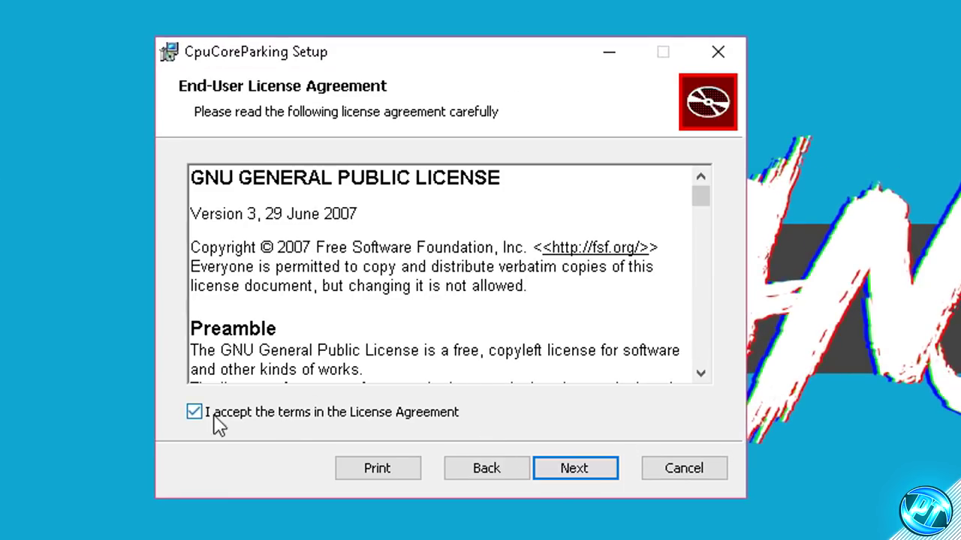
click(576, 473)
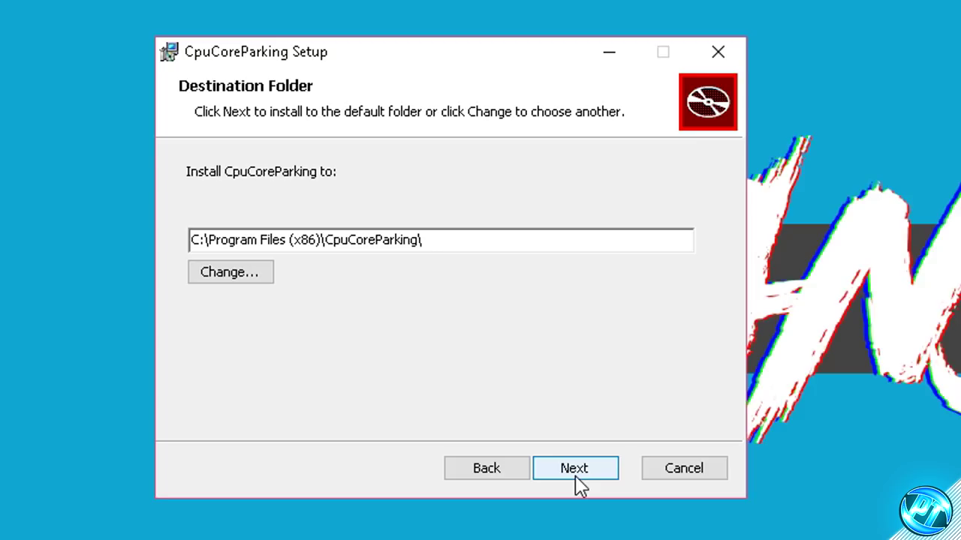
click(576, 472)
click(564, 469)
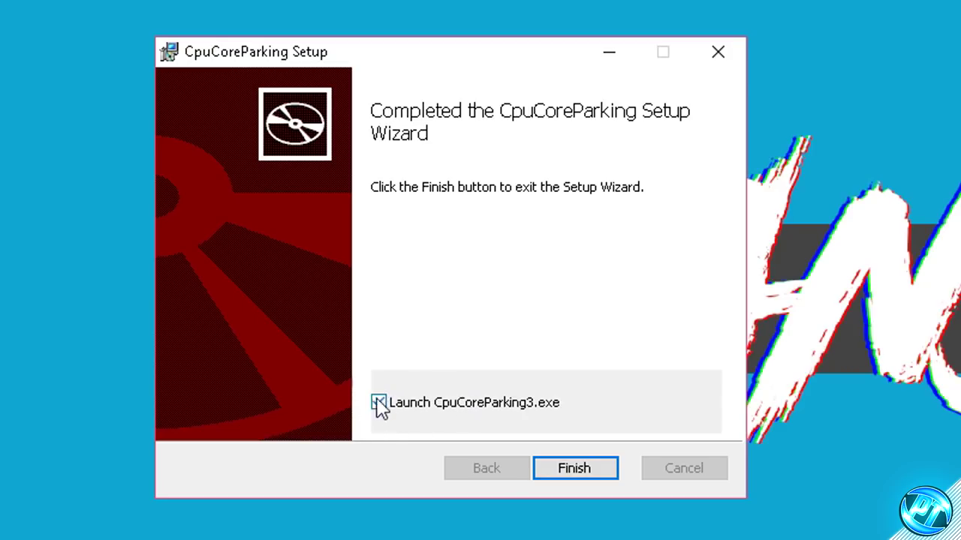
click(572, 469)
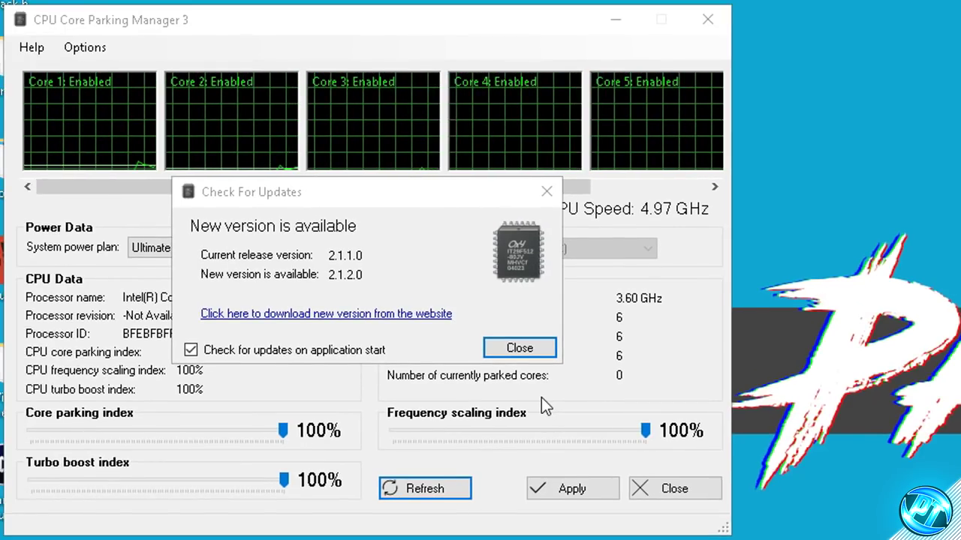
Step: Dismiss the update notice and choose Ultimate Performance as the system power plan in CPU Core Parking Manager
click(512, 348)
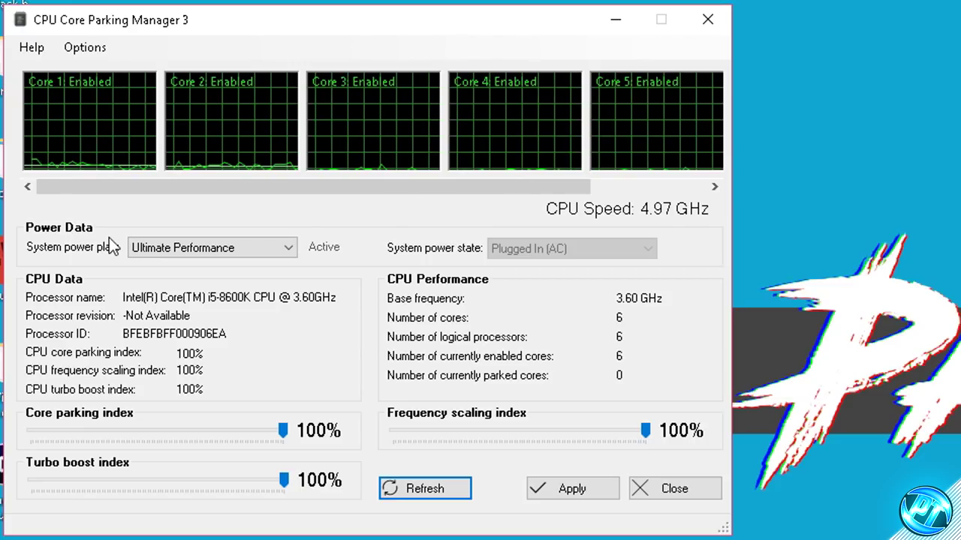
click(138, 249)
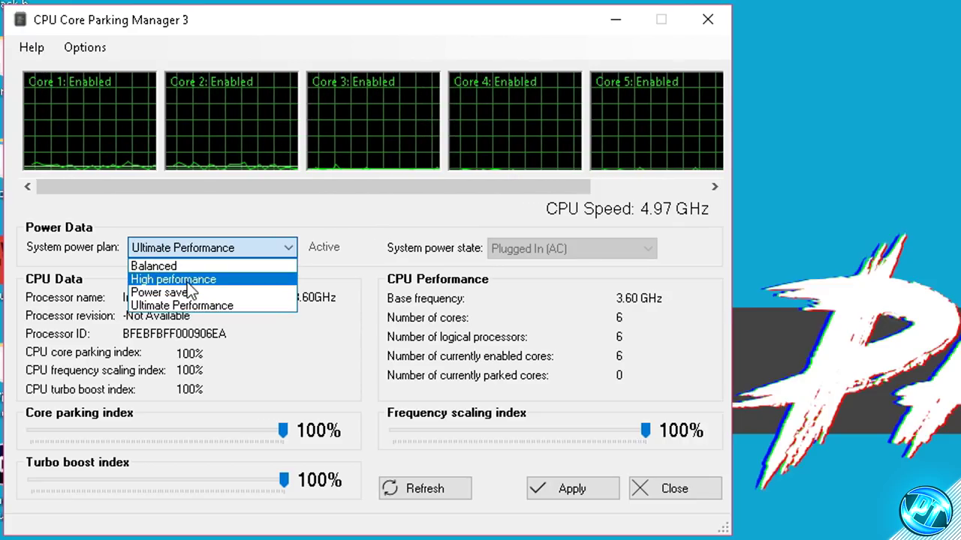
click(187, 279)
click(167, 249)
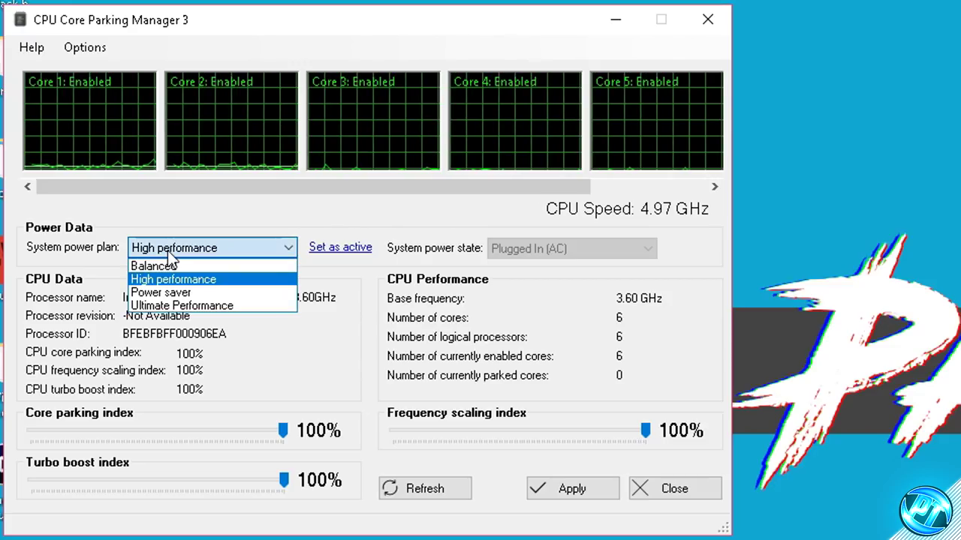
click(203, 306)
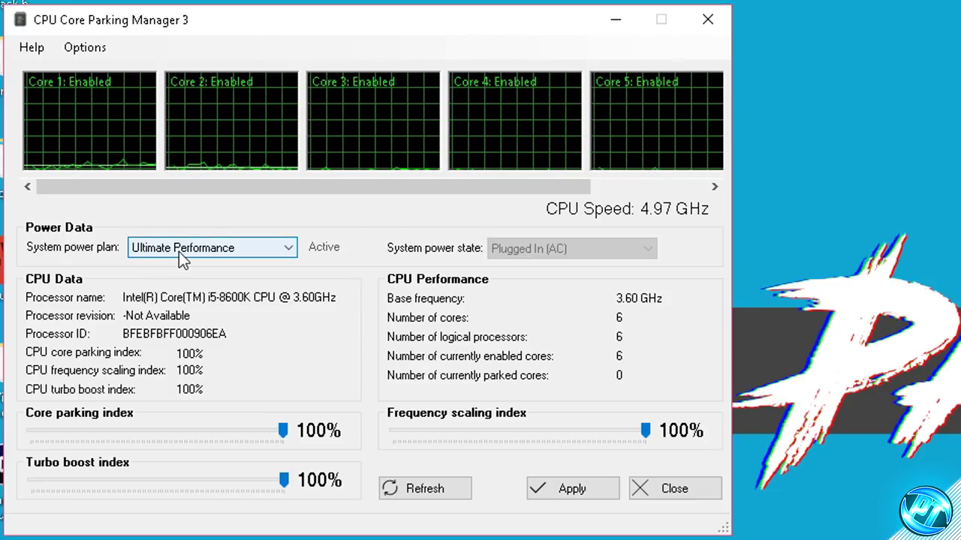
click(179, 252)
click(182, 306)
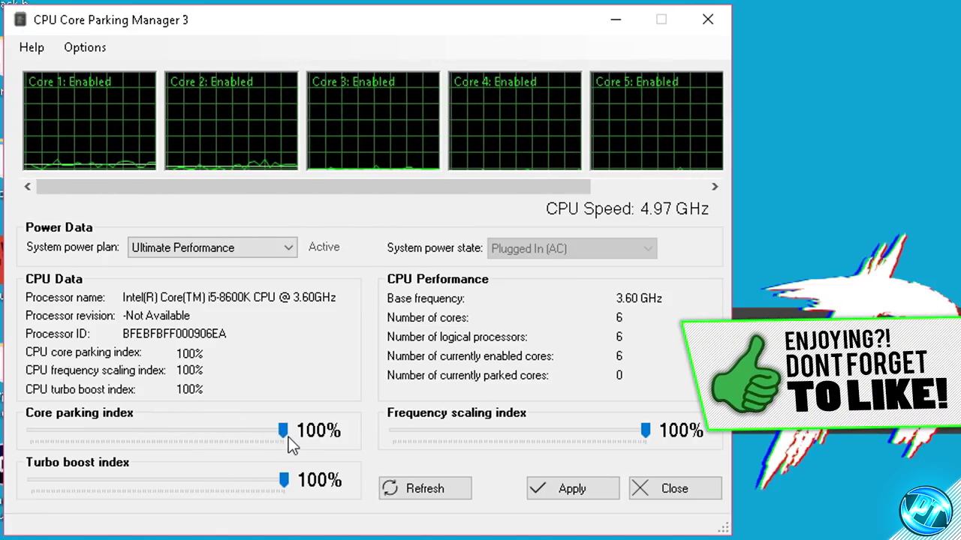
Step: Keep the core parking and frequency scaling indexes at 100%, apply the changes and close CPU Core Parking Manager
drag(288, 437, 294, 408)
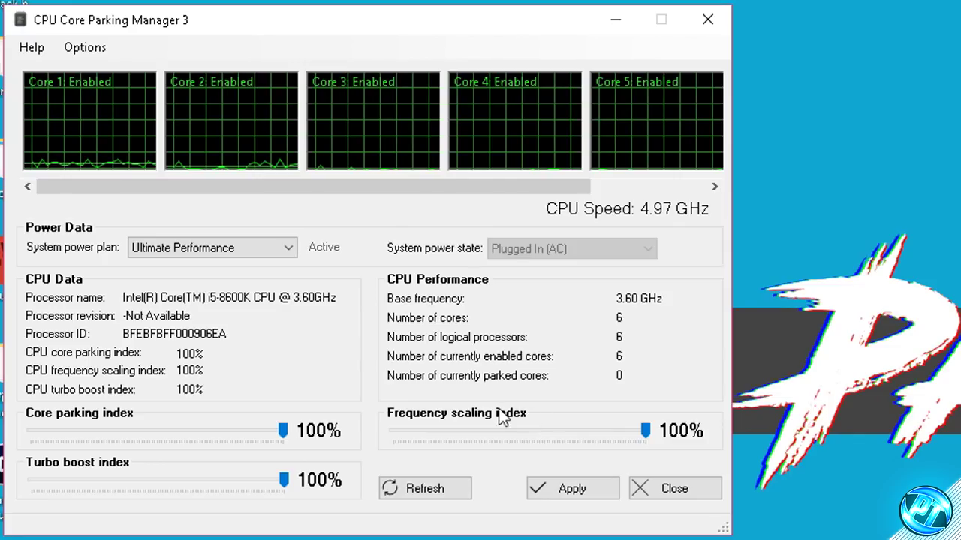
drag(622, 431, 673, 443)
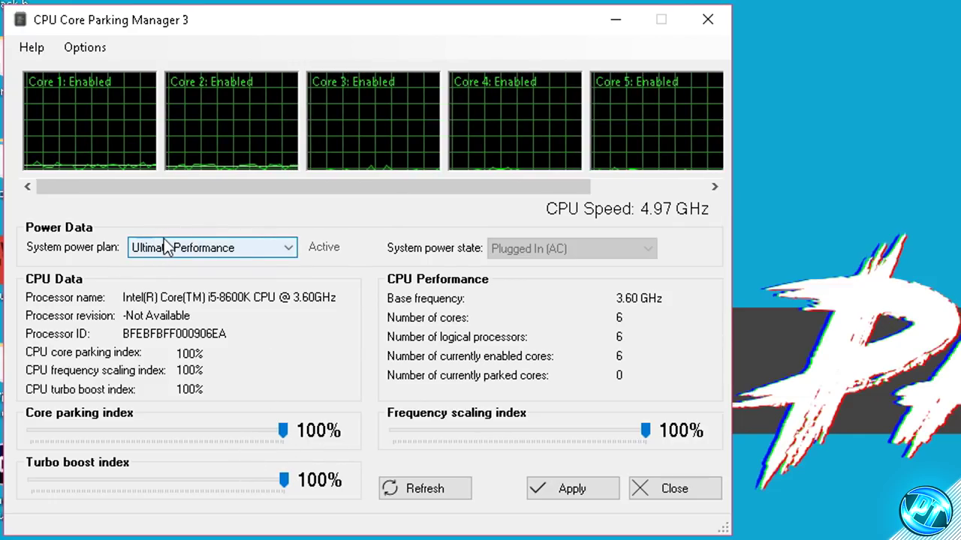
click(574, 489)
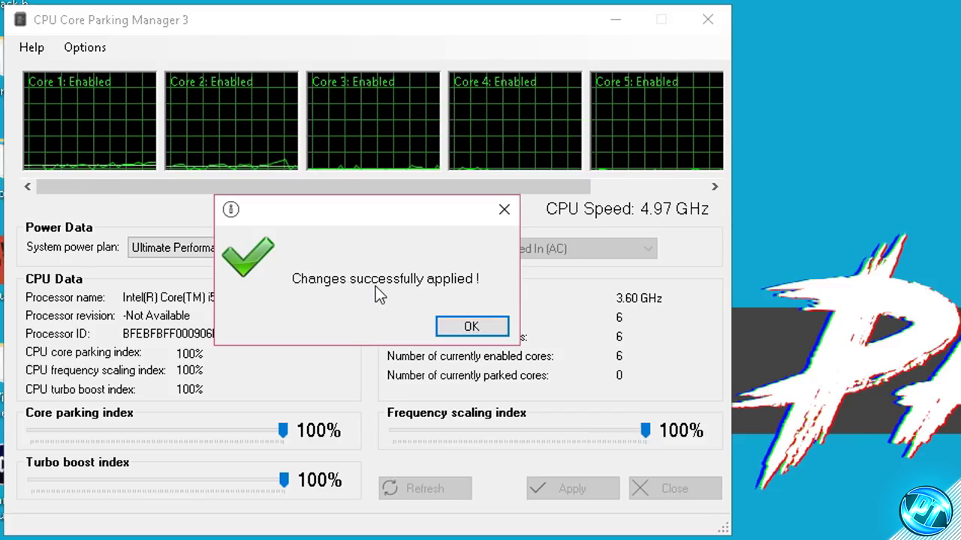
click(477, 335)
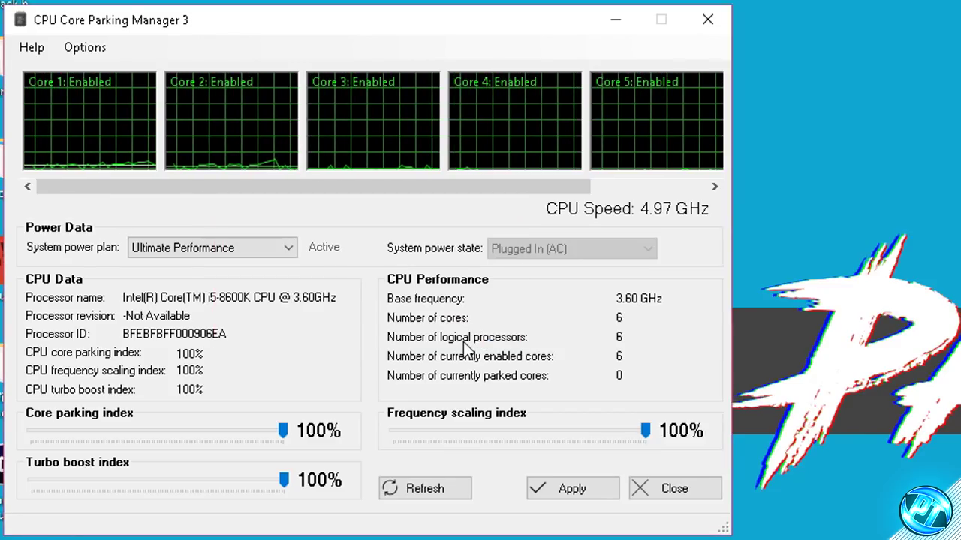
click(675, 497)
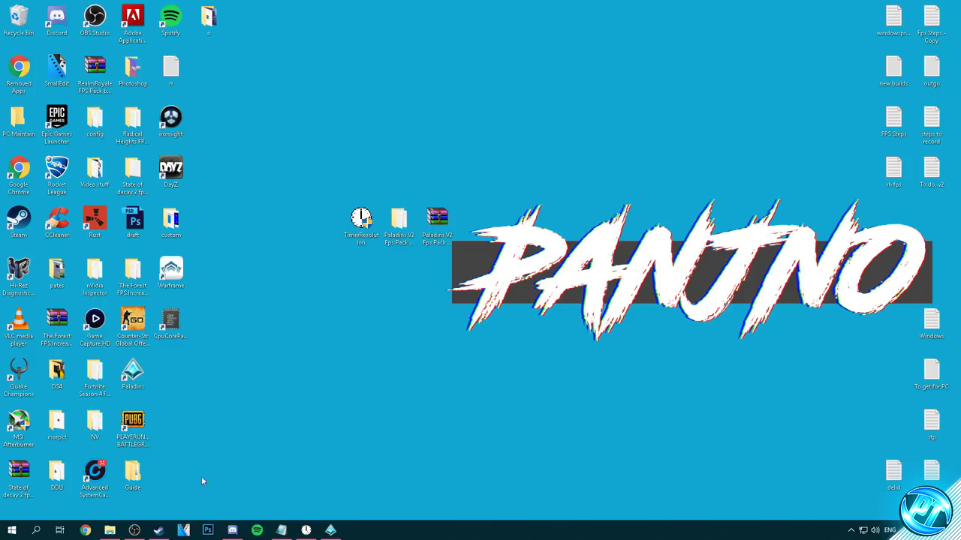
Step: Minimise the Steam library, open the video options in Paladins and set the screen type to Borderless Window
click(159, 530)
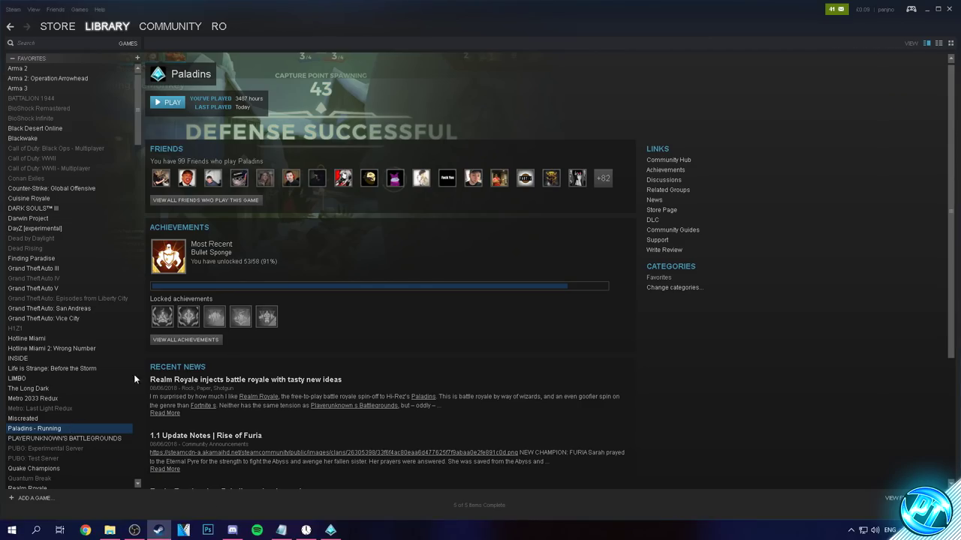
click(924, 9)
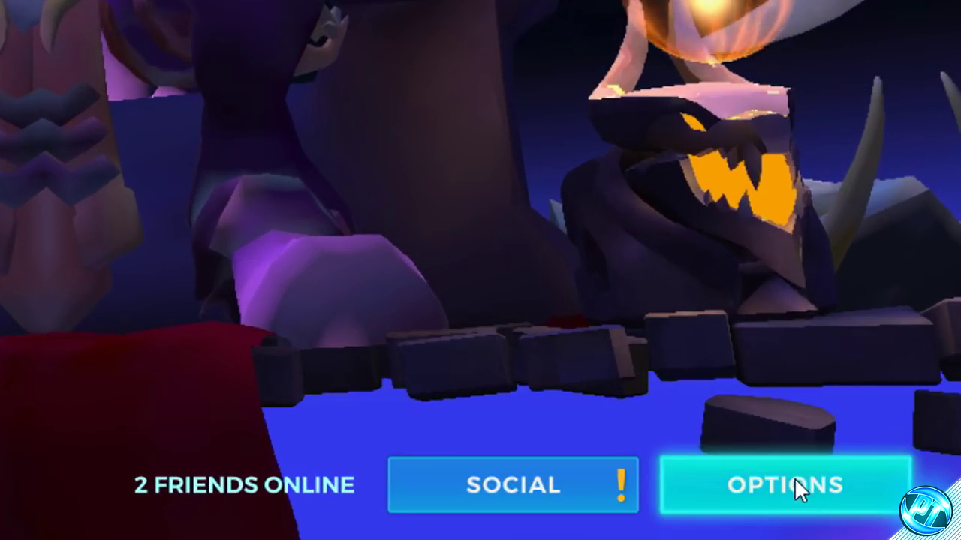
click(779, 480)
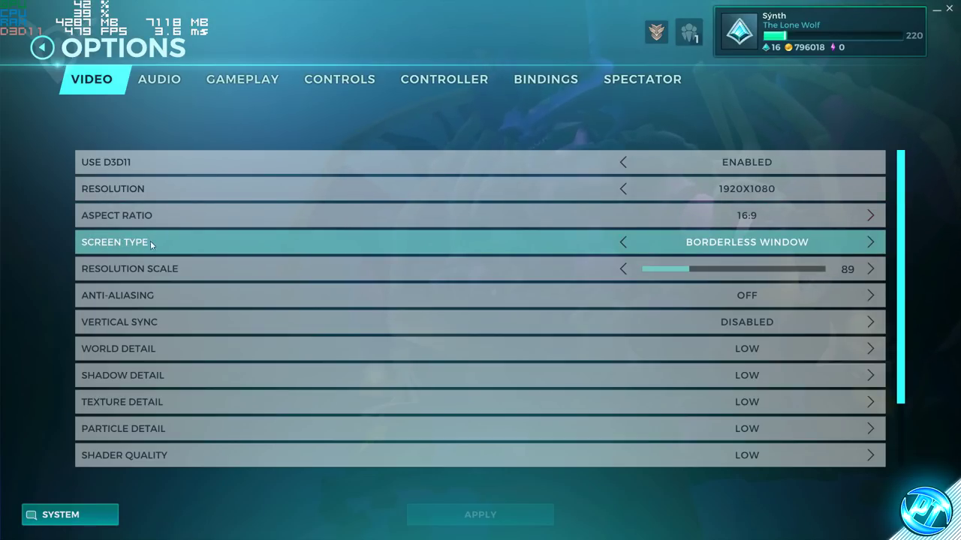
click(623, 242)
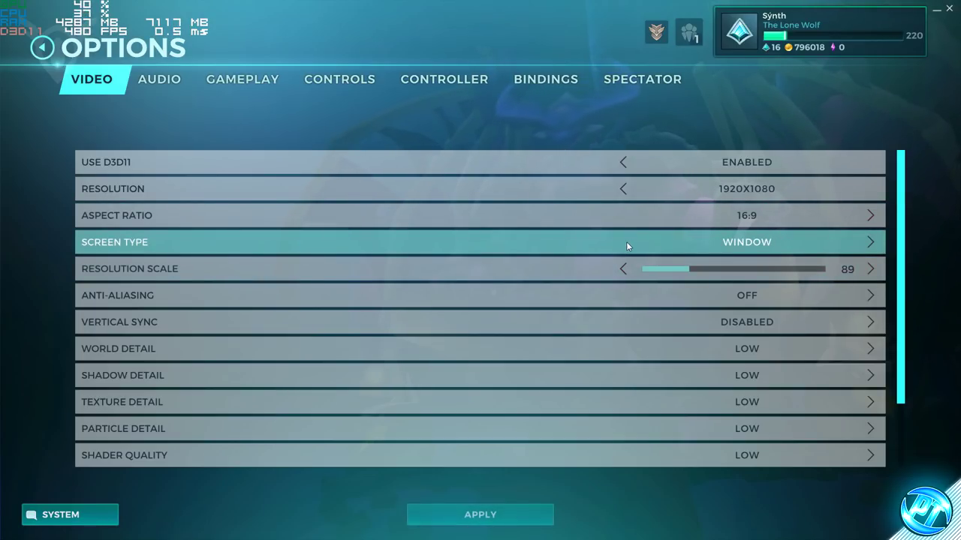
click(872, 242)
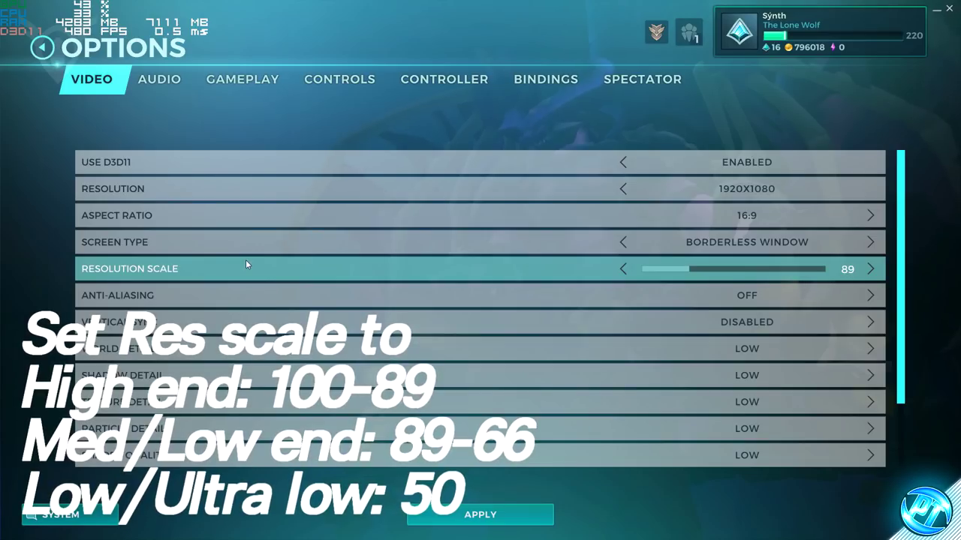
Step: Lower the resolution scale to 50, then raise it to 66
click(623, 268)
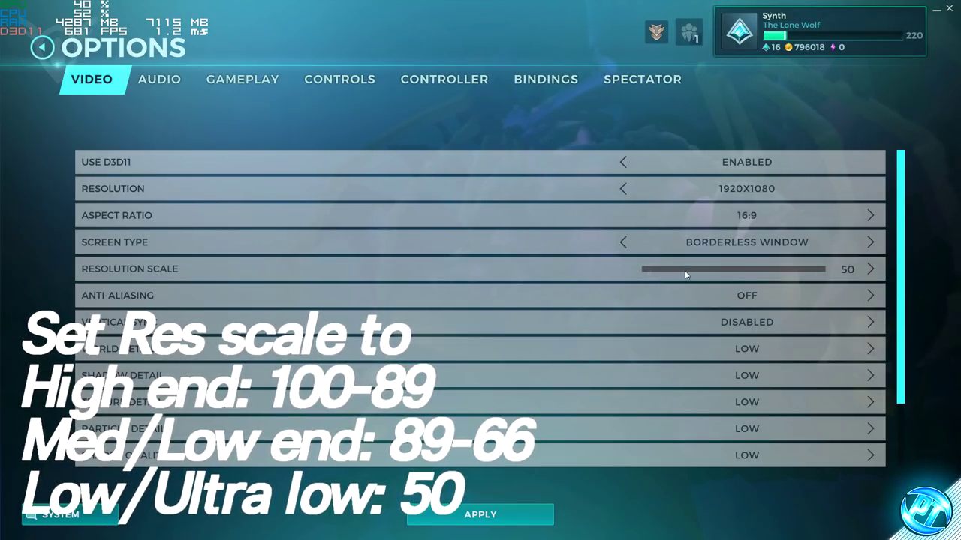
click(870, 269)
click(871, 269)
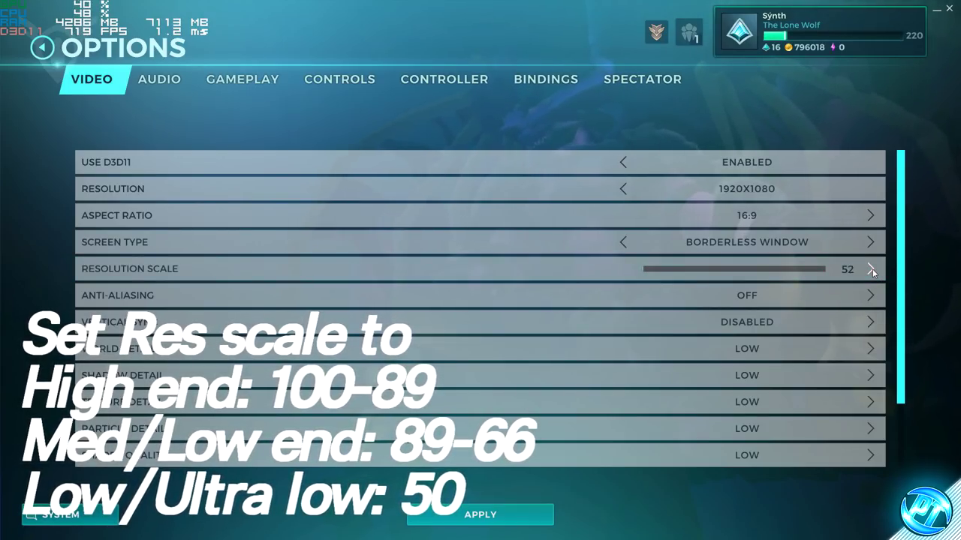
click(871, 269)
click(870, 269)
click(870, 270)
click(870, 270)
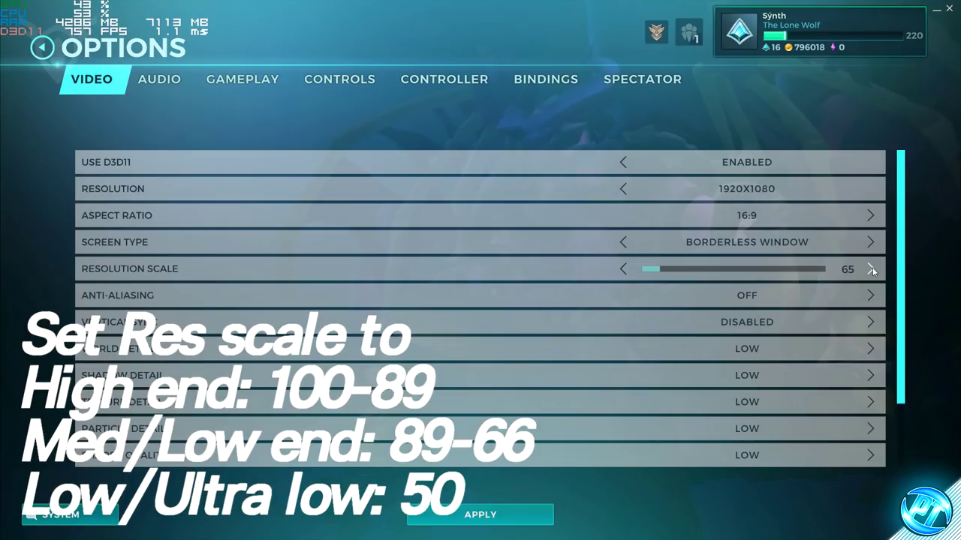
click(871, 270)
click(870, 269)
click(623, 269)
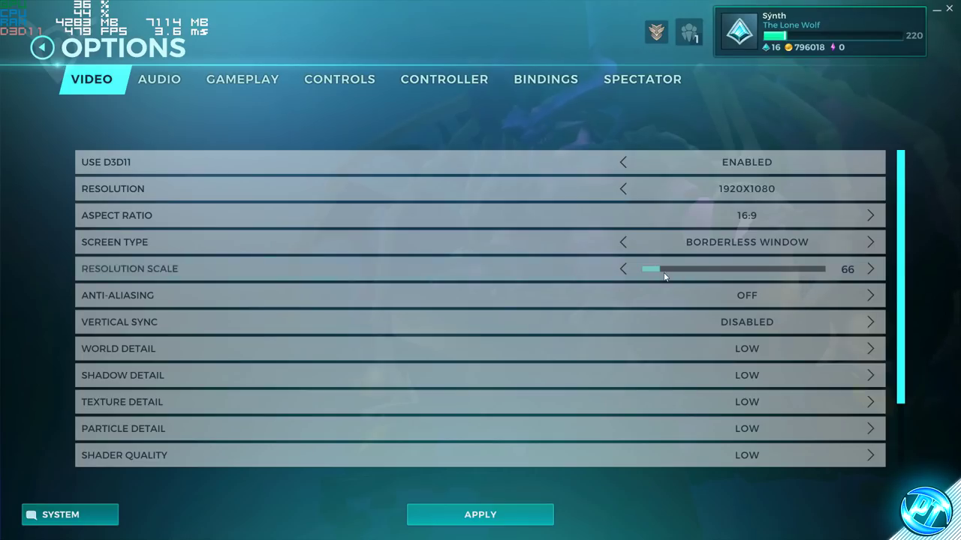
Step: Raise the resolution scale to 100
click(872, 270)
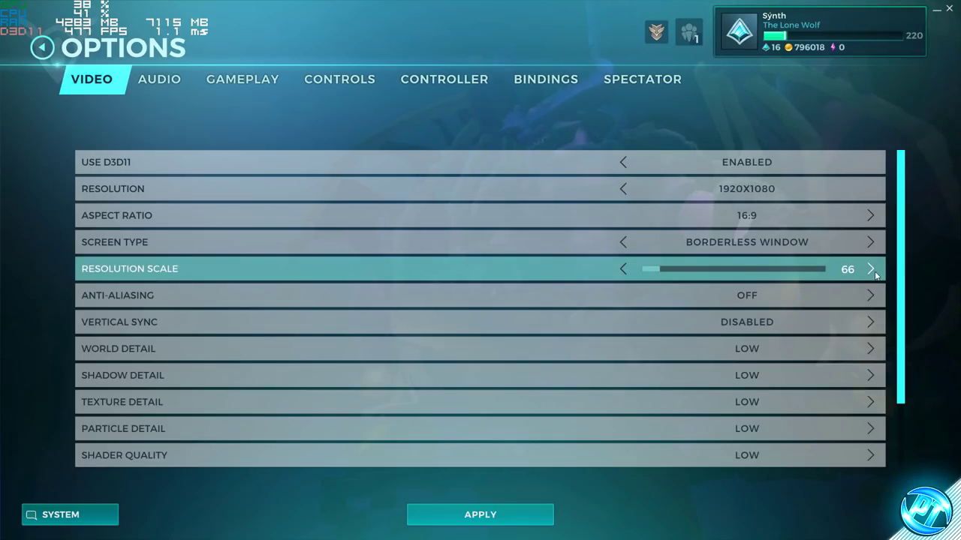
click(873, 271)
click(874, 272)
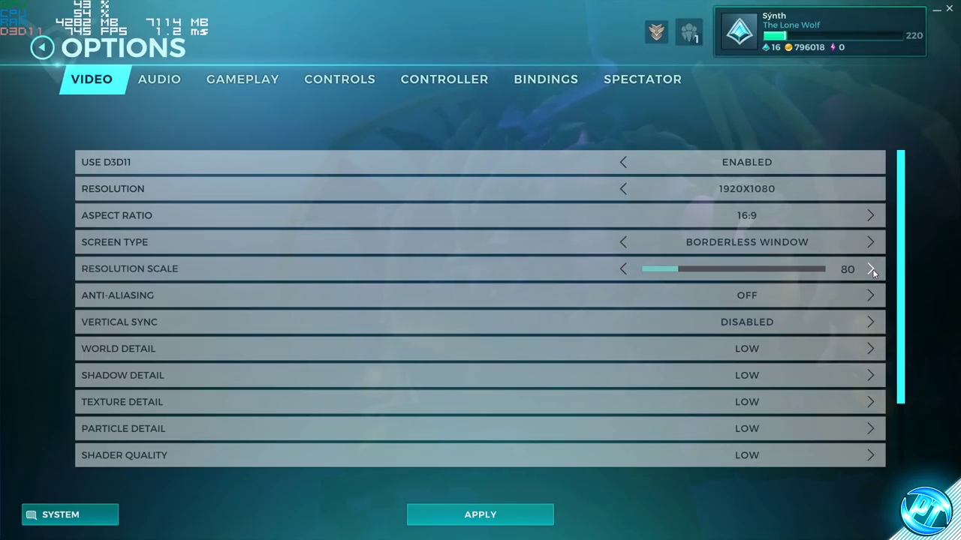
click(872, 270)
click(872, 270)
click(872, 270)
click(870, 269)
click(870, 269)
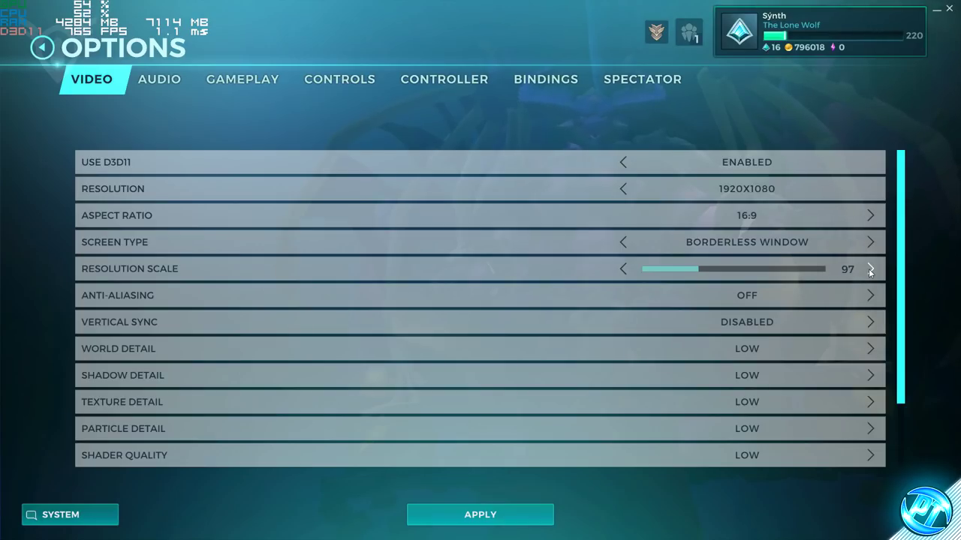
click(869, 269)
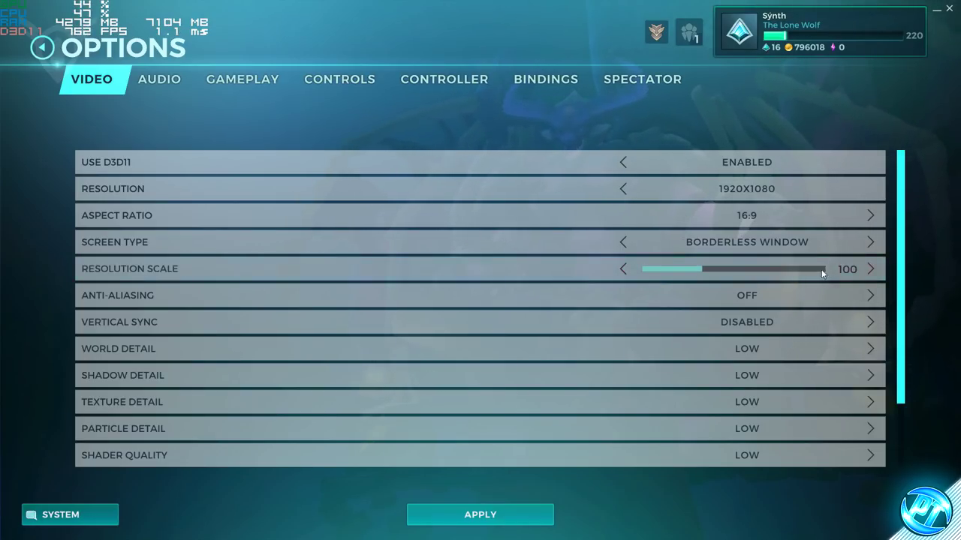
Step: Set the resolution scale to 89
click(623, 268)
click(624, 269)
click(624, 269)
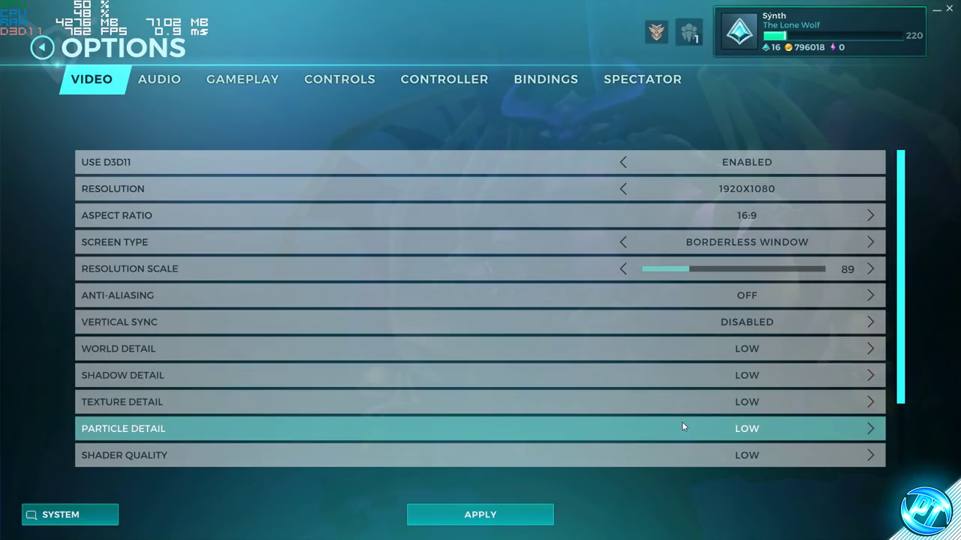
Step: Set the FOV to 119 and apply the video options
scroll(691, 450, down, 2)
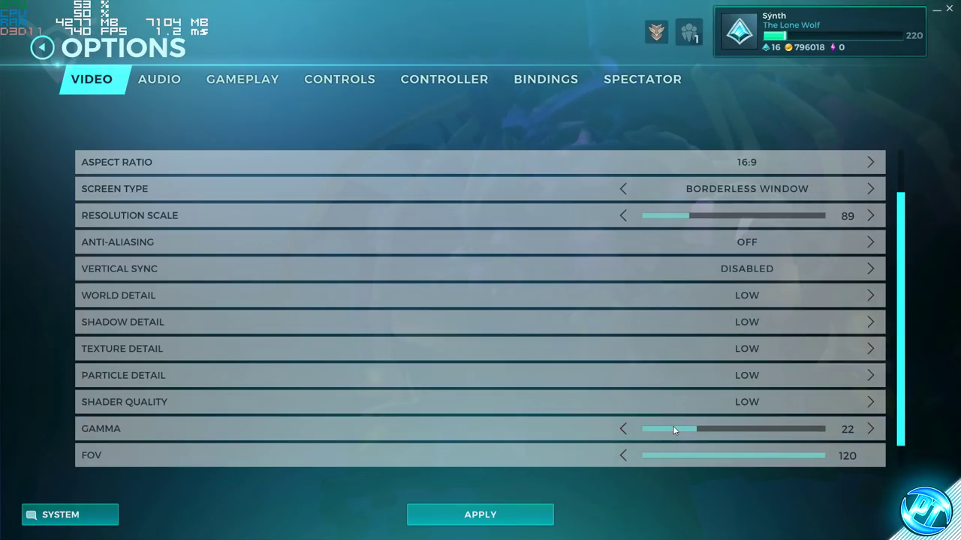
scroll(672, 425, down, 1)
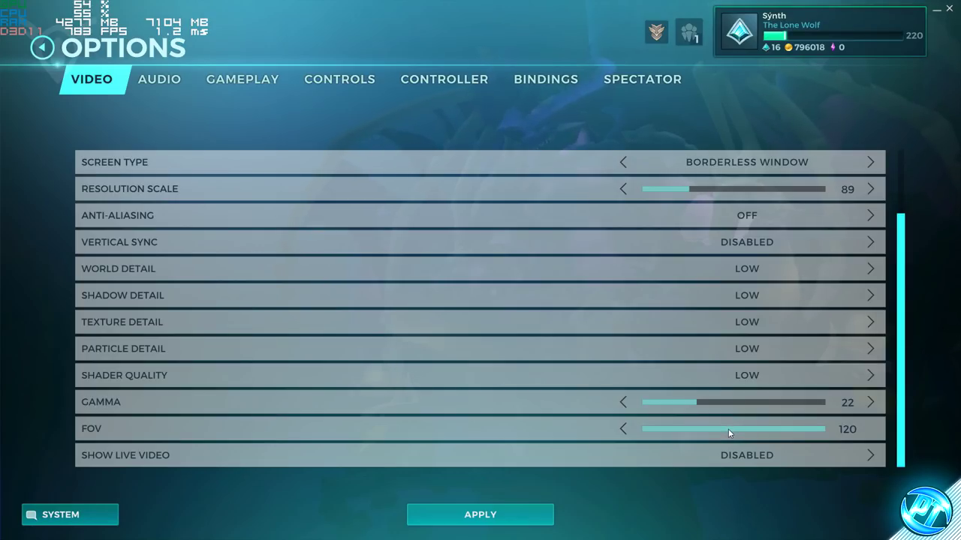
drag(736, 434, 794, 436)
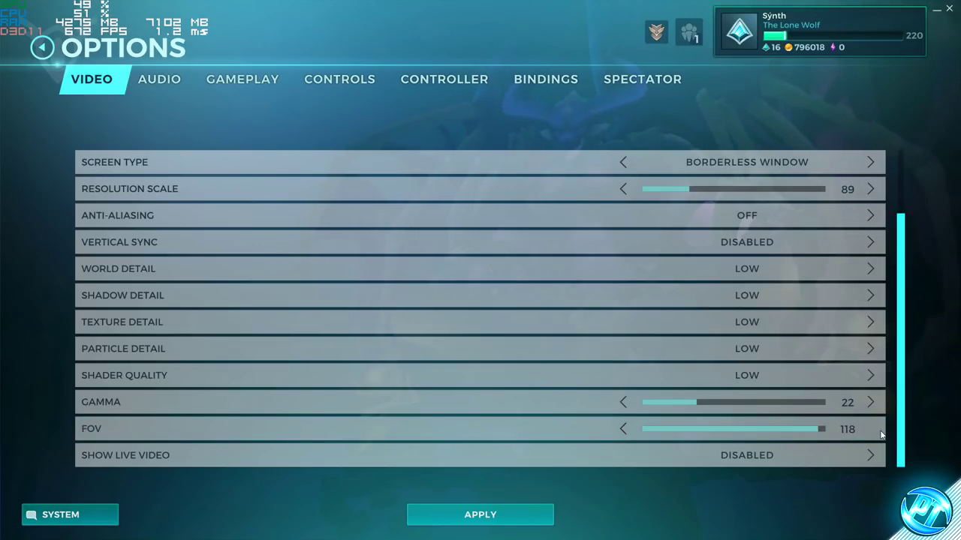
click(824, 427)
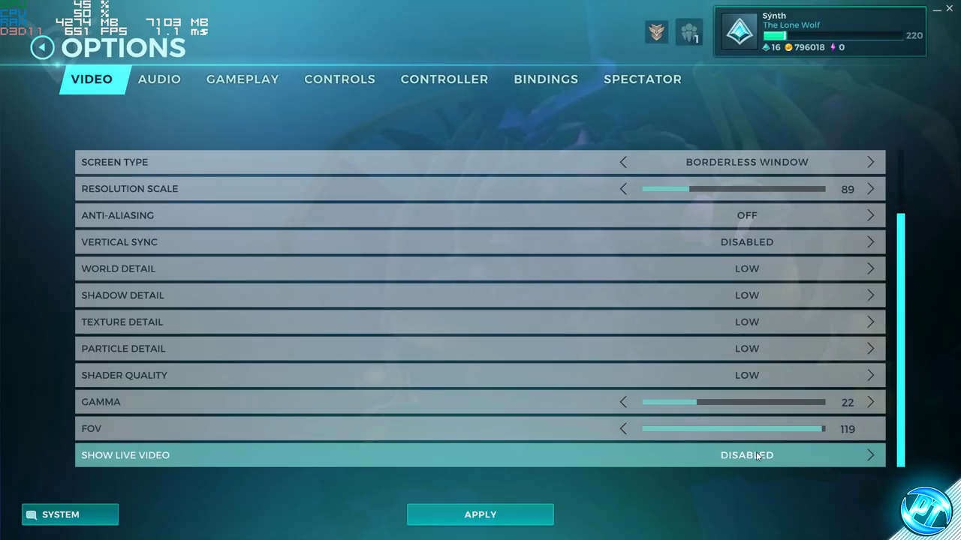
click(524, 511)
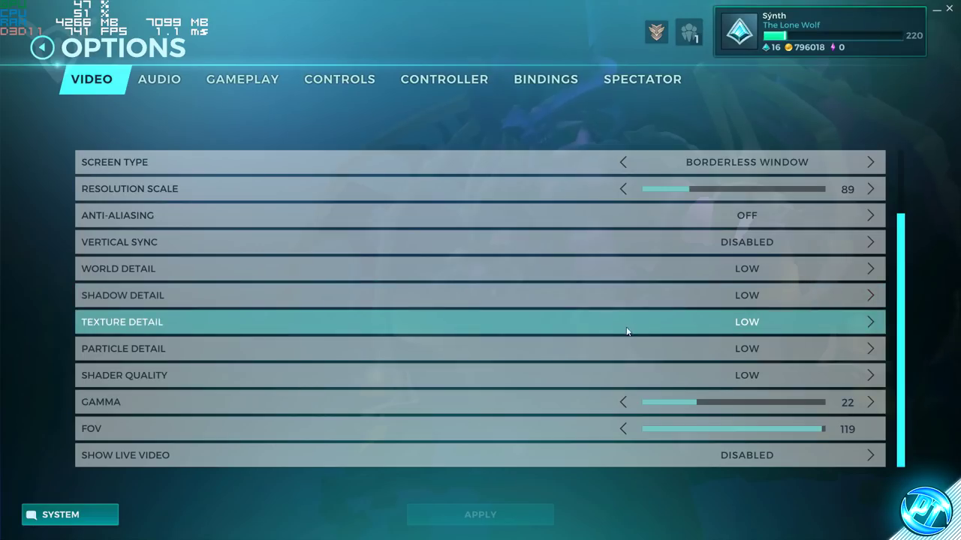
Step: Set texture detail to High, particle detail, shader quality and world detail to Medium, and resolution scale to 100
click(869, 322)
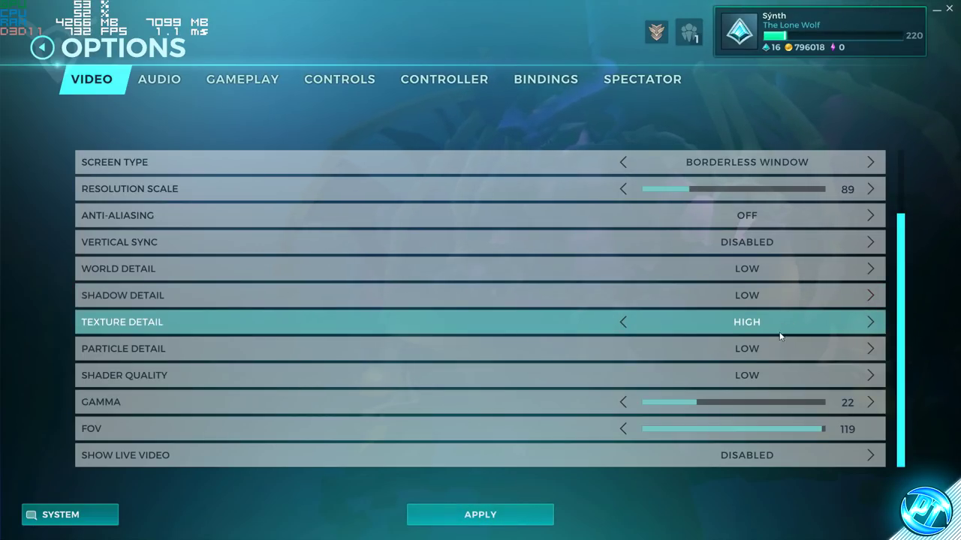
click(869, 349)
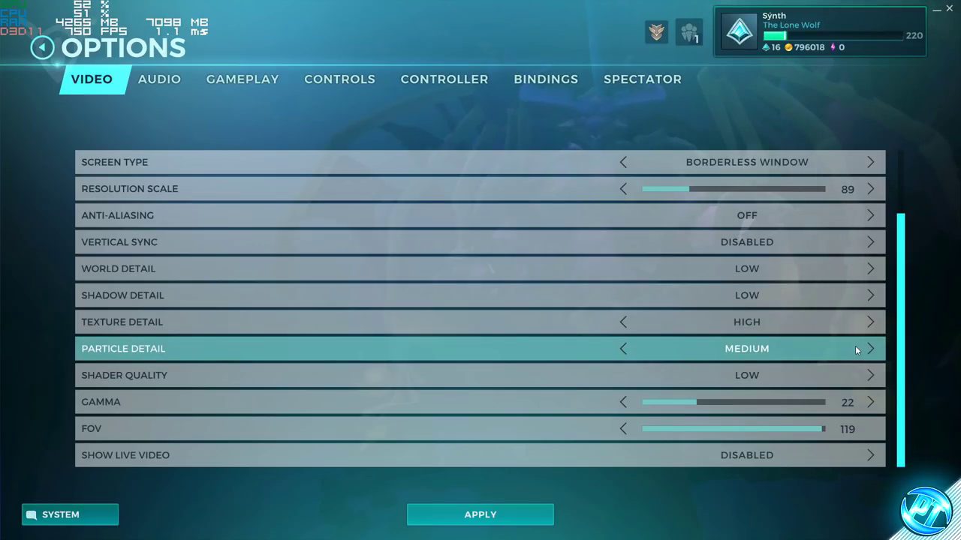
click(869, 376)
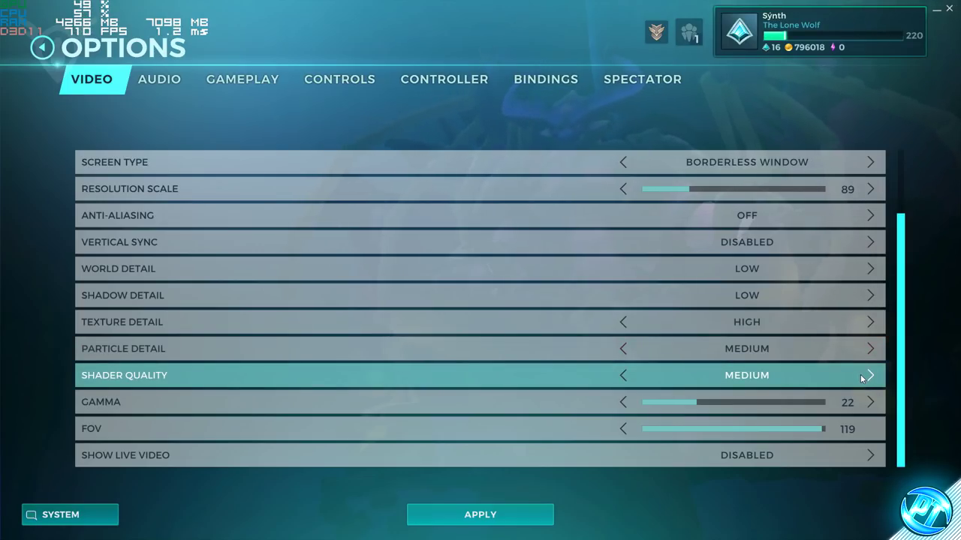
click(870, 268)
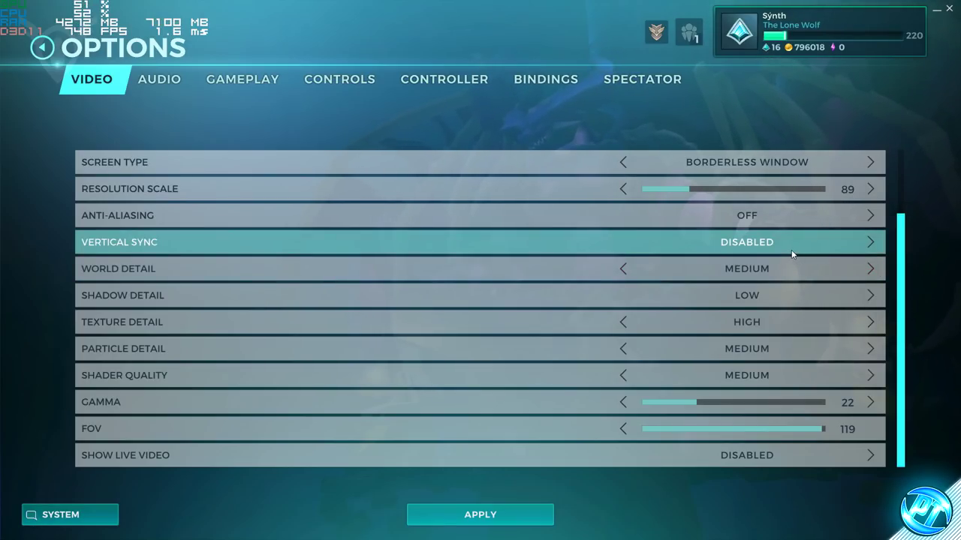
click(871, 189)
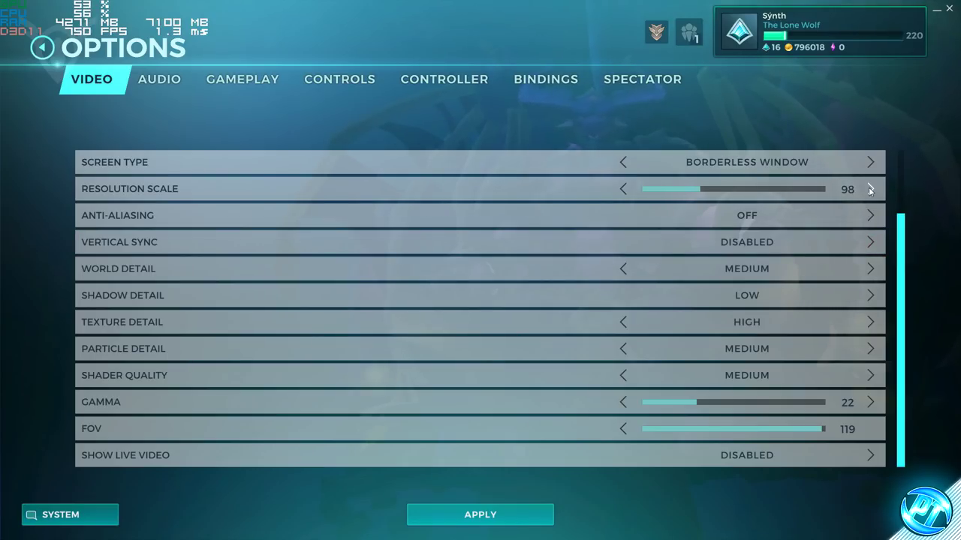
click(870, 189)
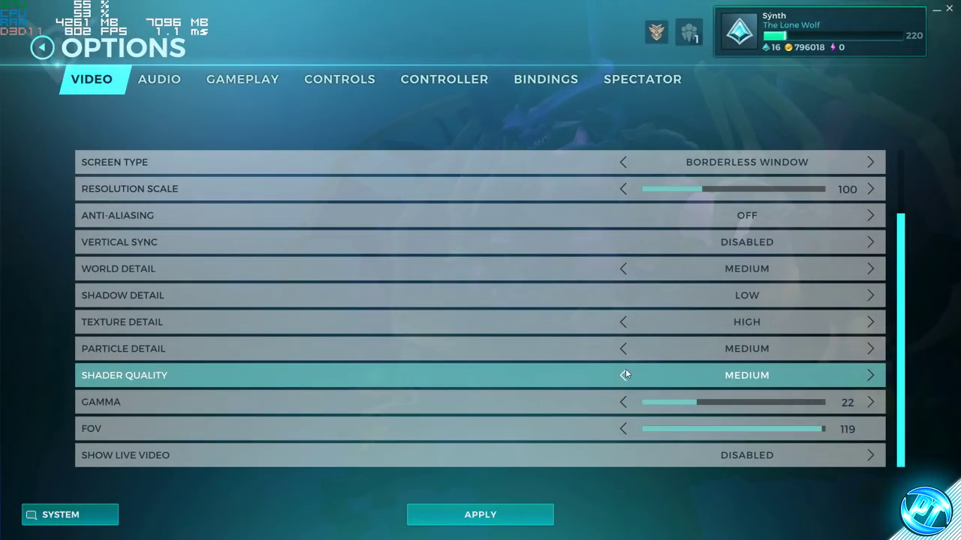
Step: Return shader, particle, texture and world detail to Low, set the resolution scale to 89, apply the changes and leave the options
click(624, 375)
click(623, 348)
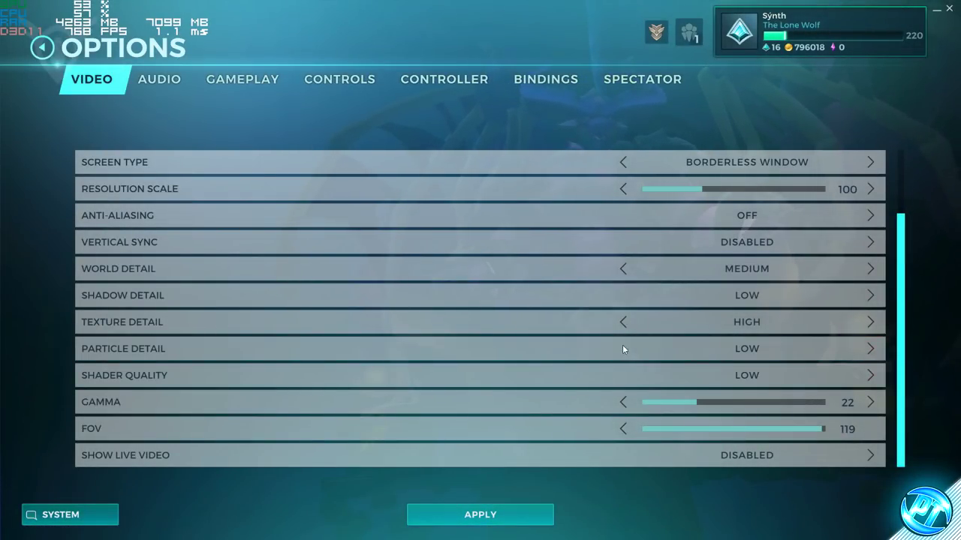
click(623, 322)
click(623, 269)
click(623, 322)
click(622, 189)
click(622, 189)
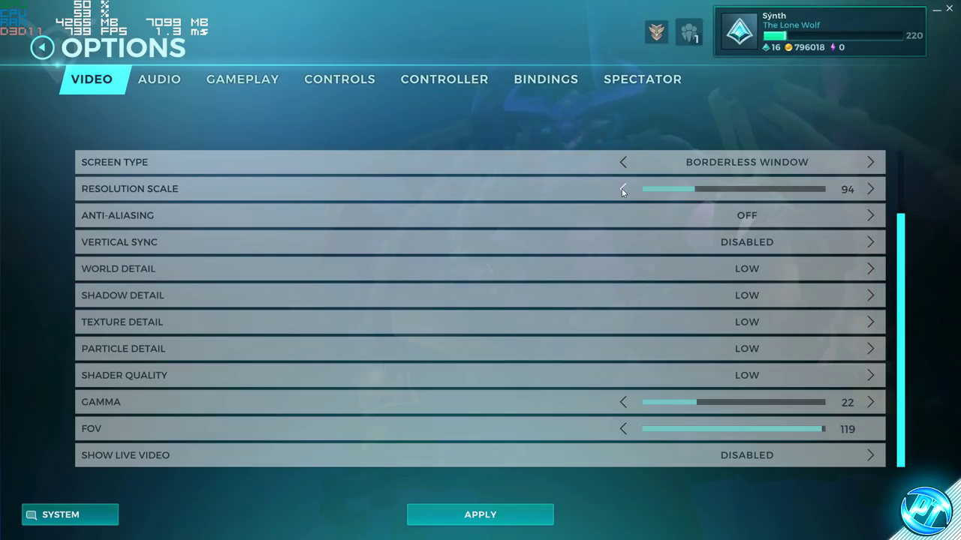
click(622, 189)
click(622, 189)
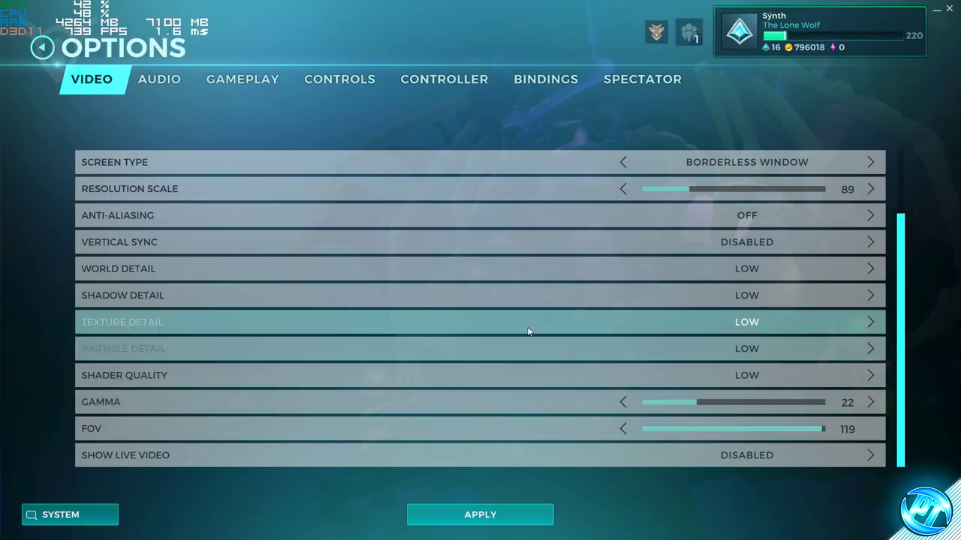
click(477, 513)
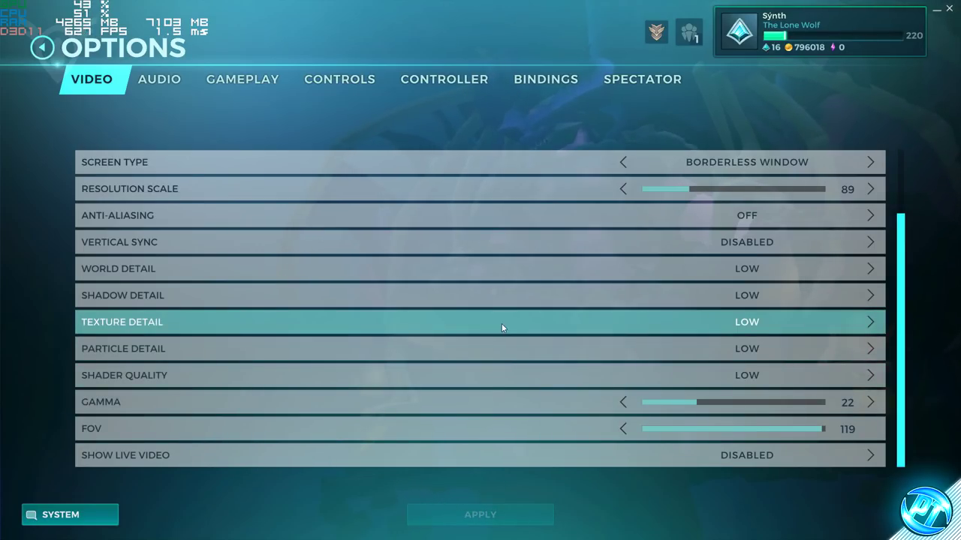
key(Escape)
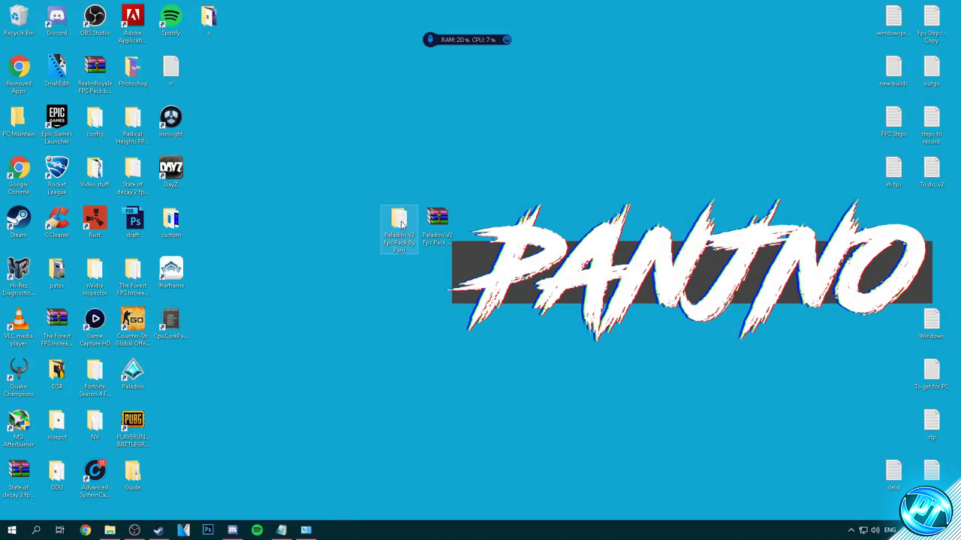
Step: Move TimerResolution from the FPS pack's Optimizations folder to the desktop and close the folder
double_click(399, 219)
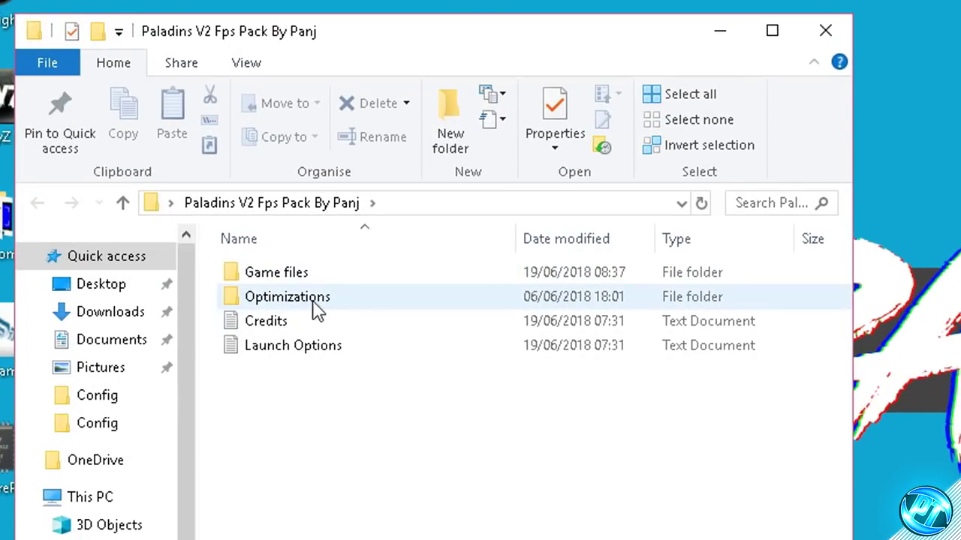
double_click(307, 252)
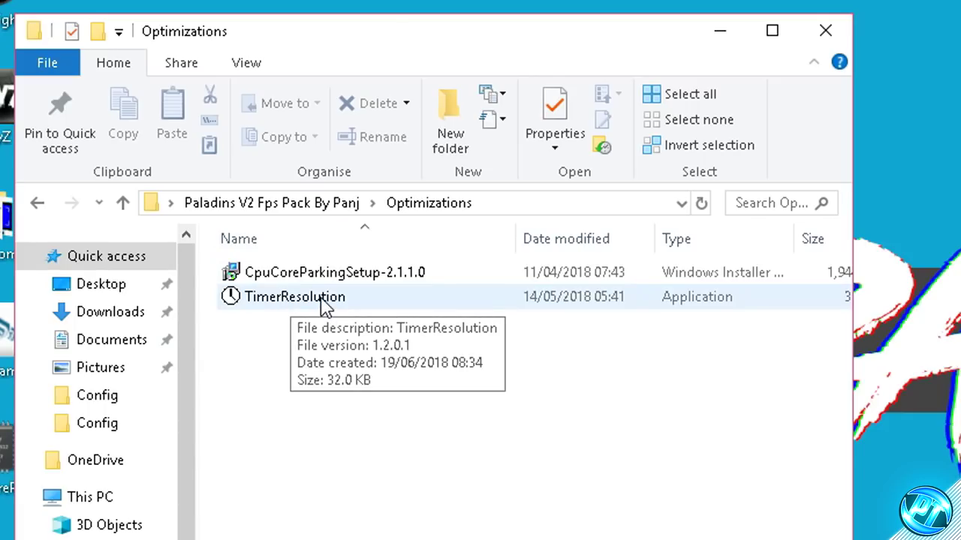
drag(324, 304, 882, 112)
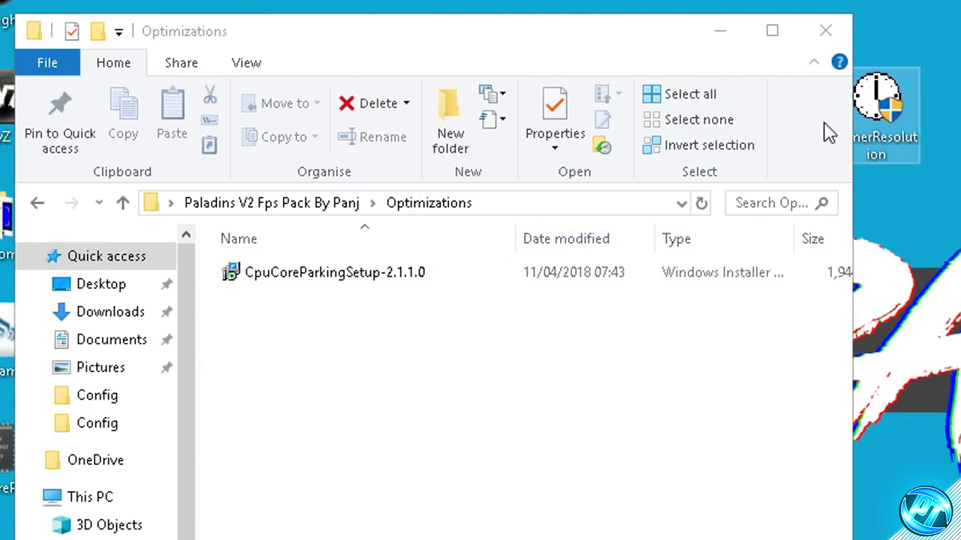
click(848, 32)
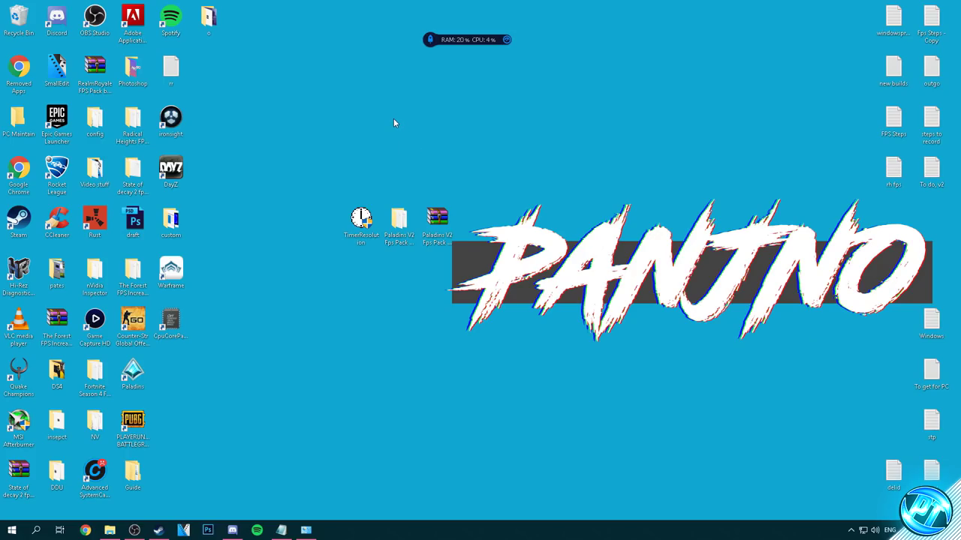
Step: Launch TimerResolution, set the timer to its maximum resolution and minimise the window
double_click(363, 217)
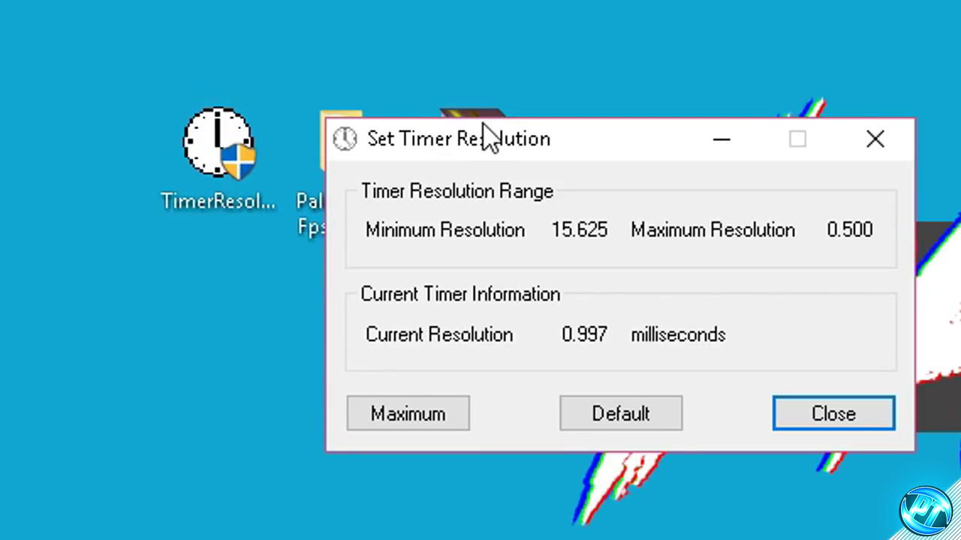
click(409, 417)
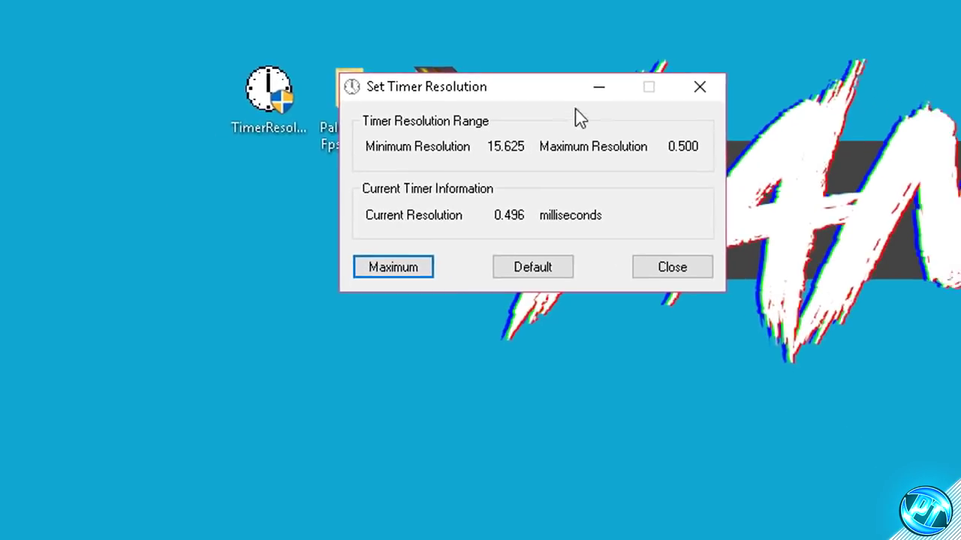
click(721, 139)
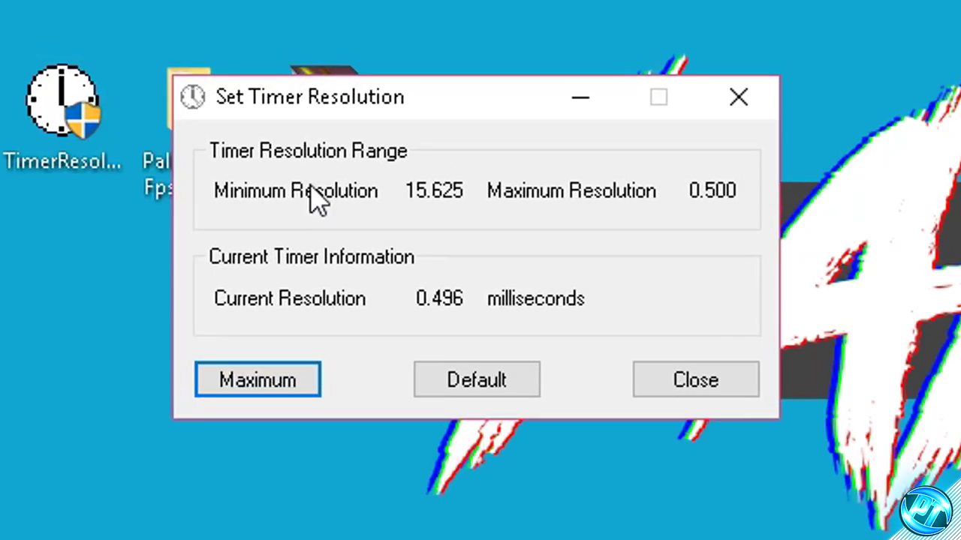
Step: Restore the default timer resolution and close the Set Timer Resolution window
click(468, 387)
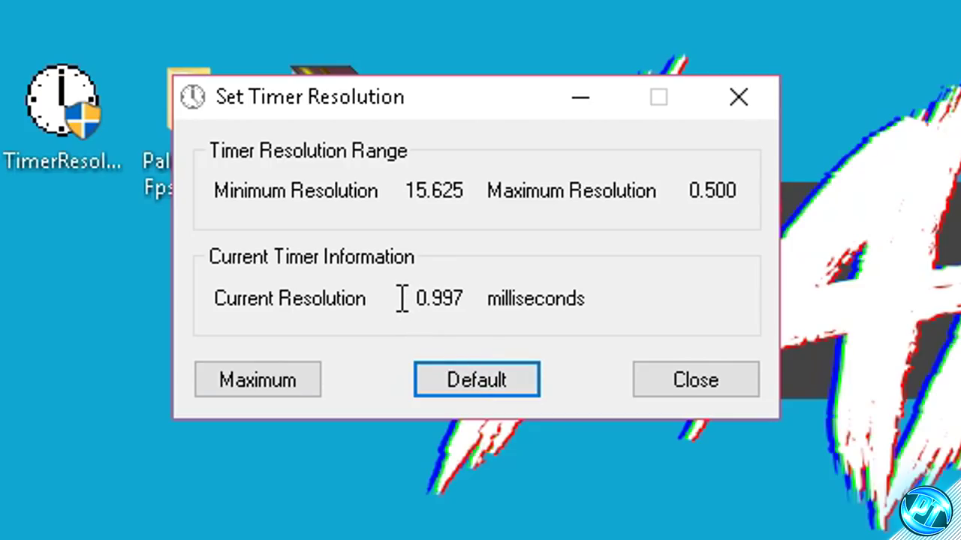
click(763, 91)
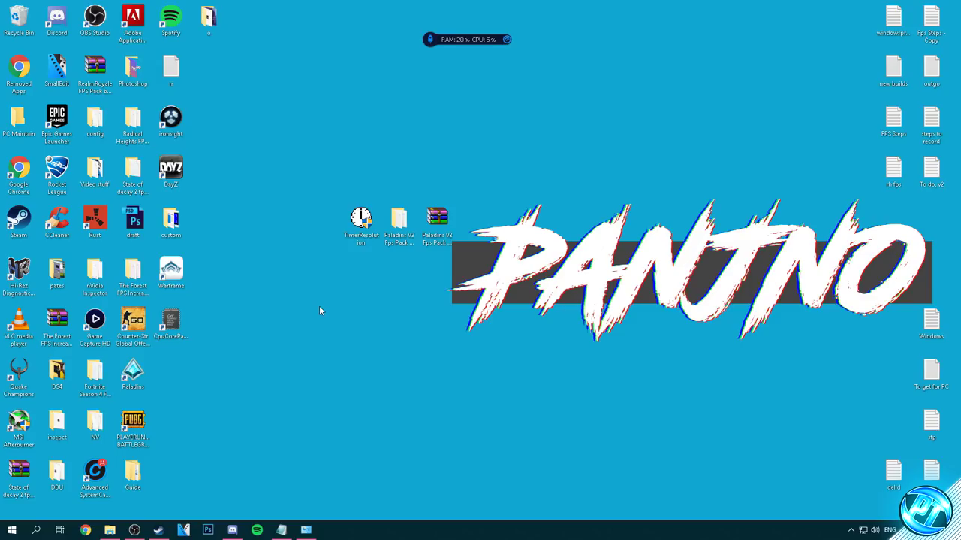
Step: Open the Windows power options from the desktop
click(9, 530)
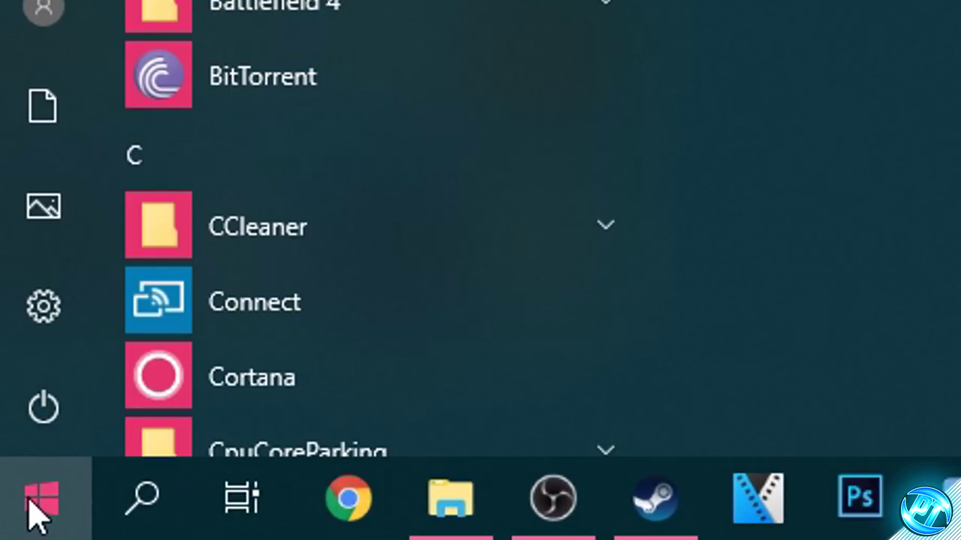
click(43, 408)
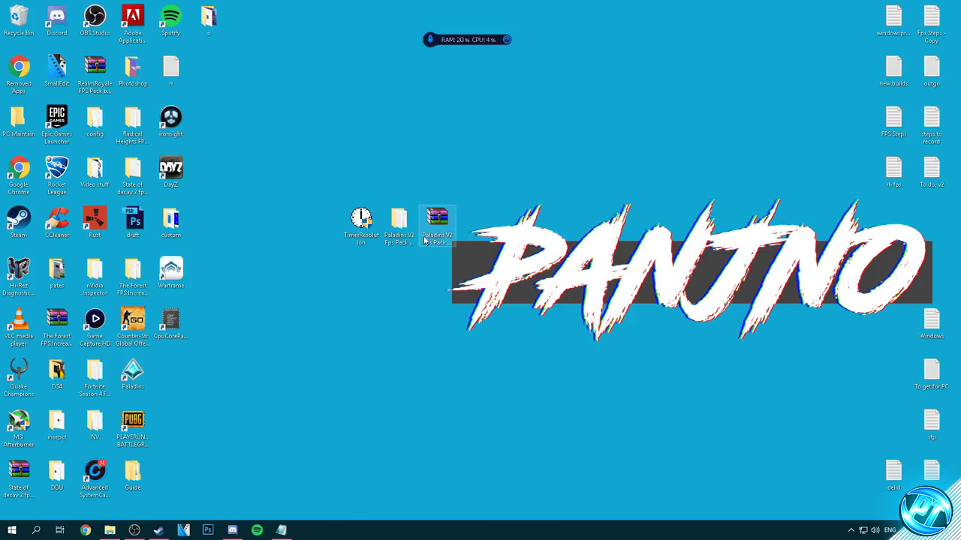
Step: Start TimerResolution from the desktop again, set the timer to its maximum resolution and minimise the window
double_click(363, 219)
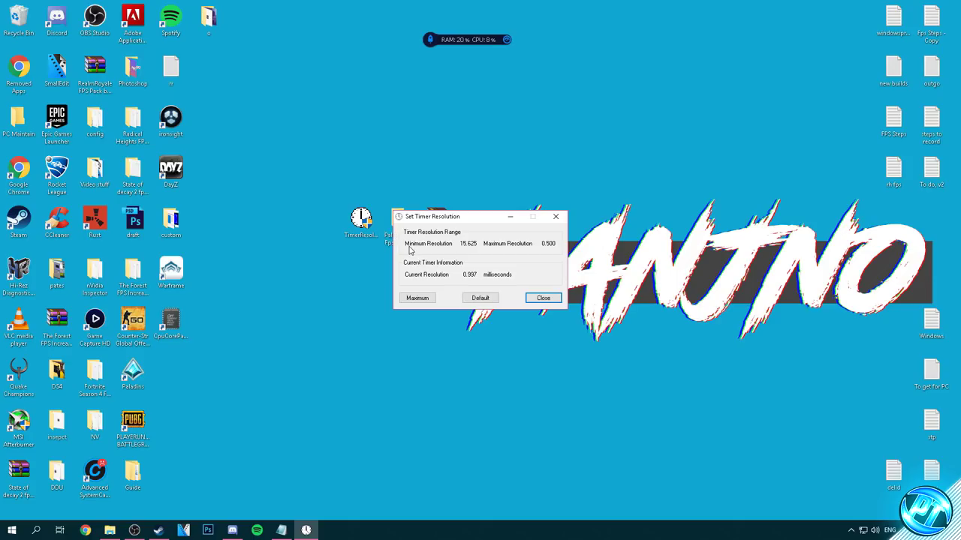
click(418, 298)
click(510, 217)
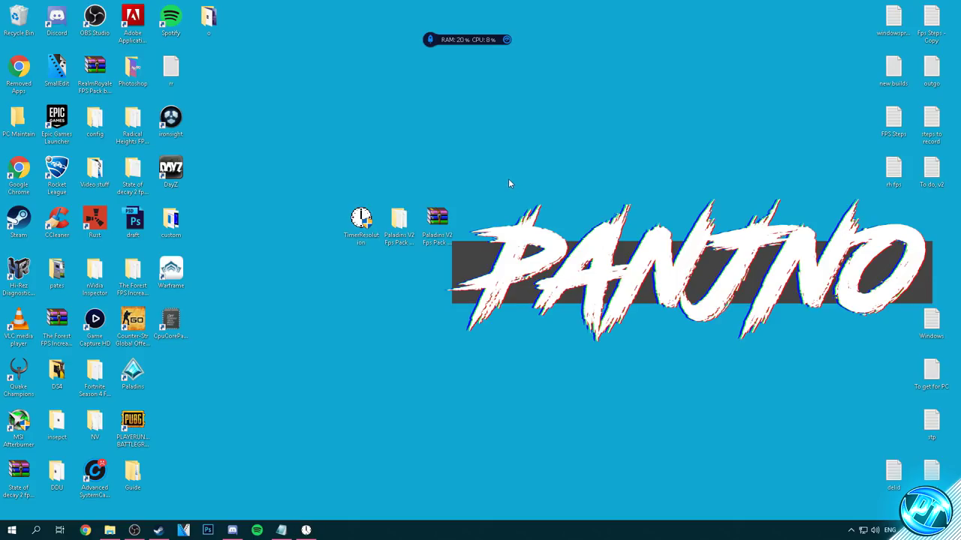
Step: Switch to Steam and bring up the Paladins page in the library
click(164, 533)
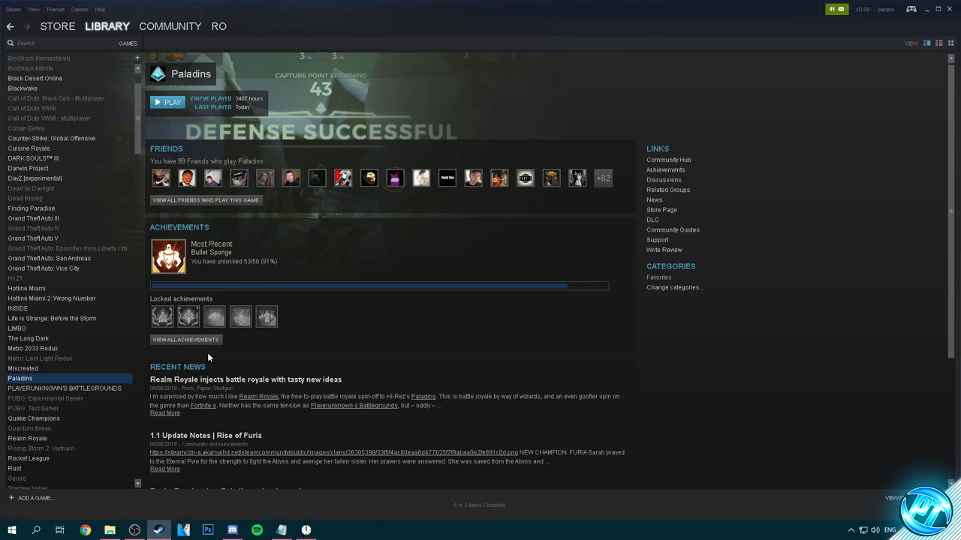
scroll(56, 385, up, 2)
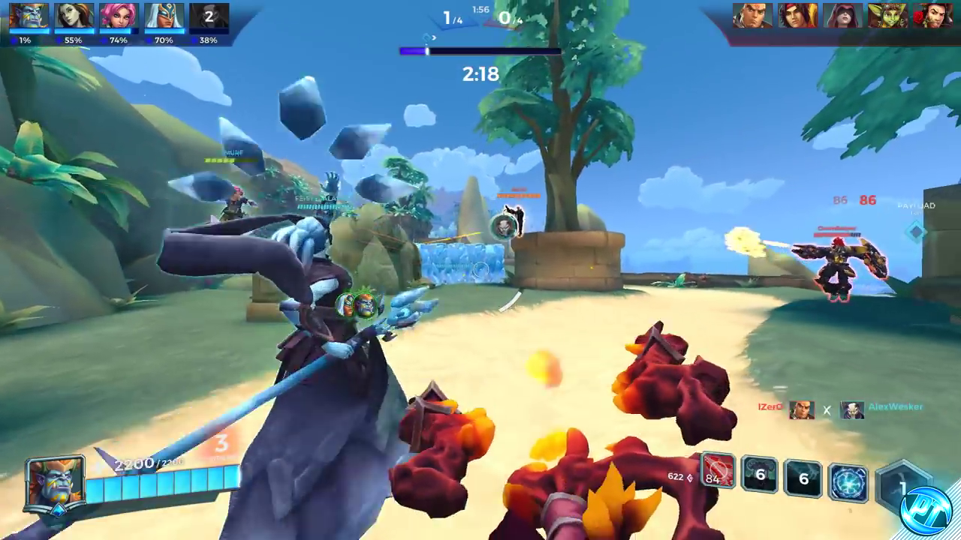
click(481, 268)
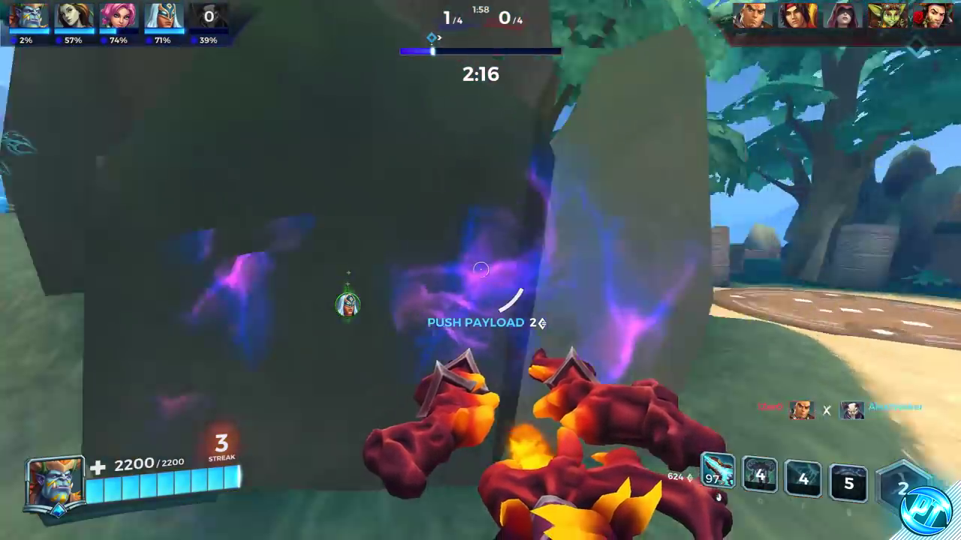
click(481, 268)
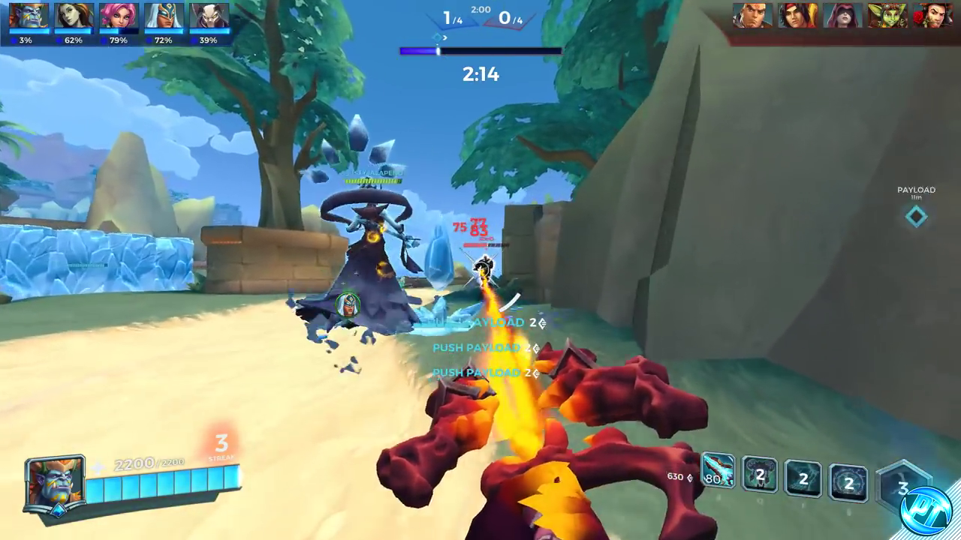
click(480, 269)
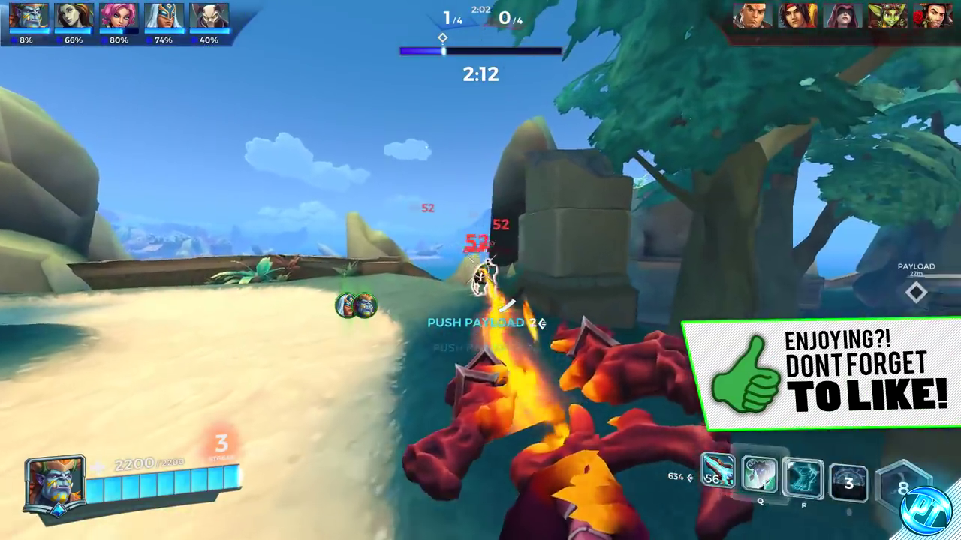
click(480, 268)
key(q)
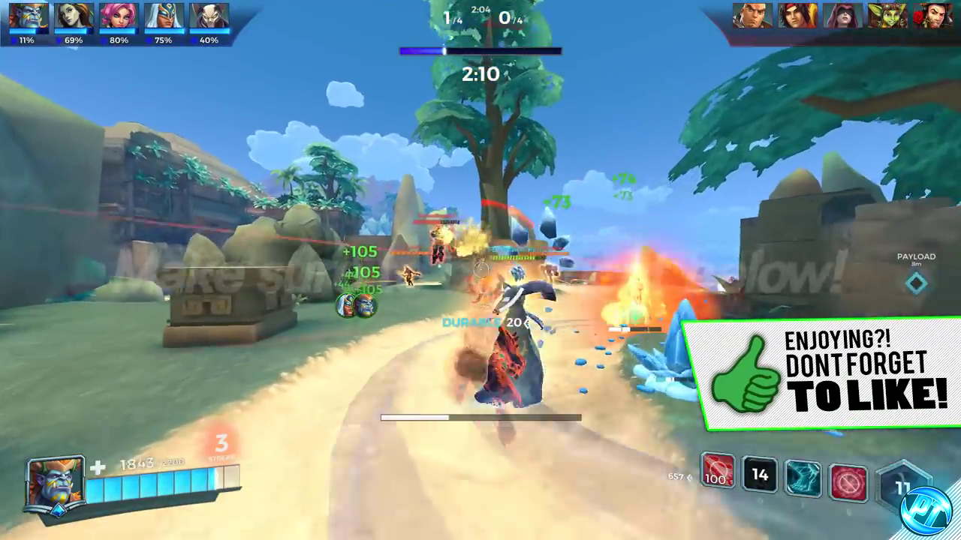
click(481, 268)
key(space)
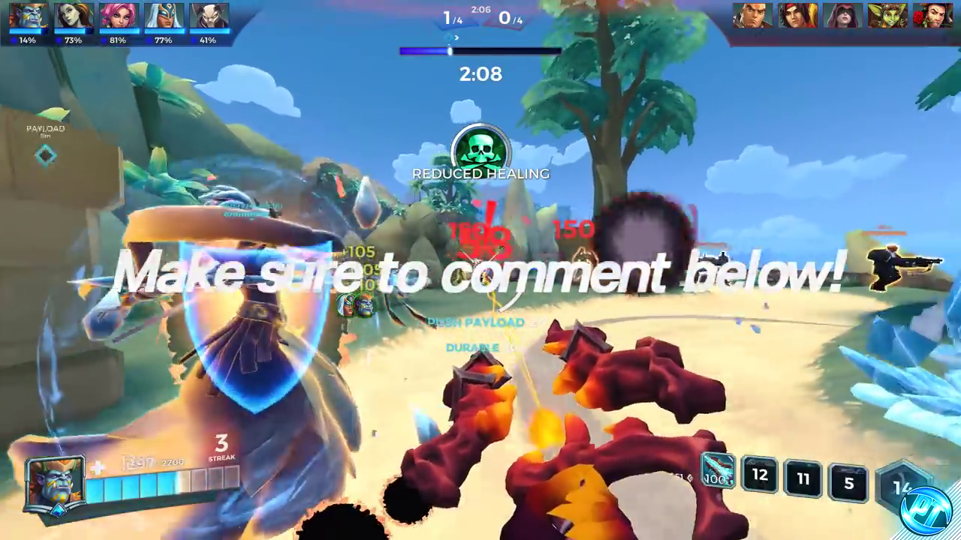
click(480, 268)
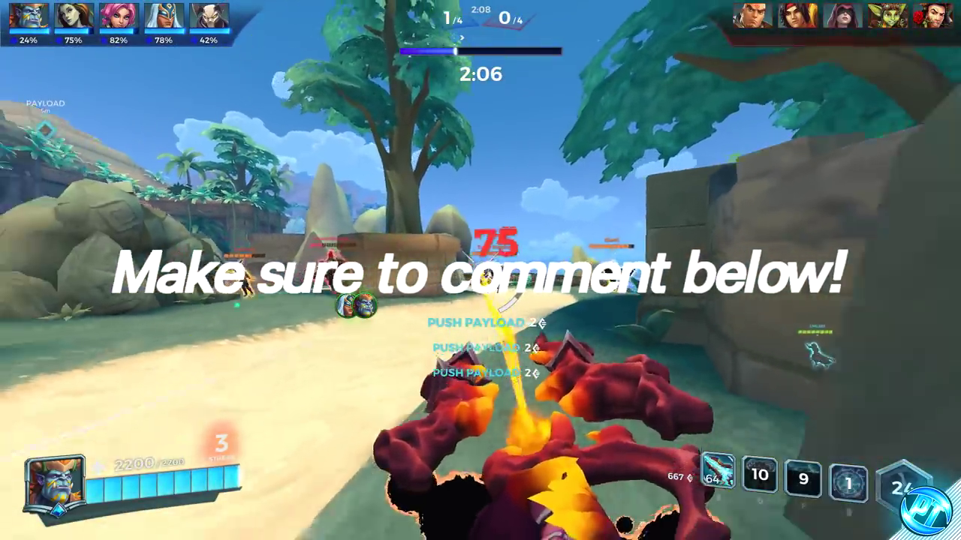
click(480, 269)
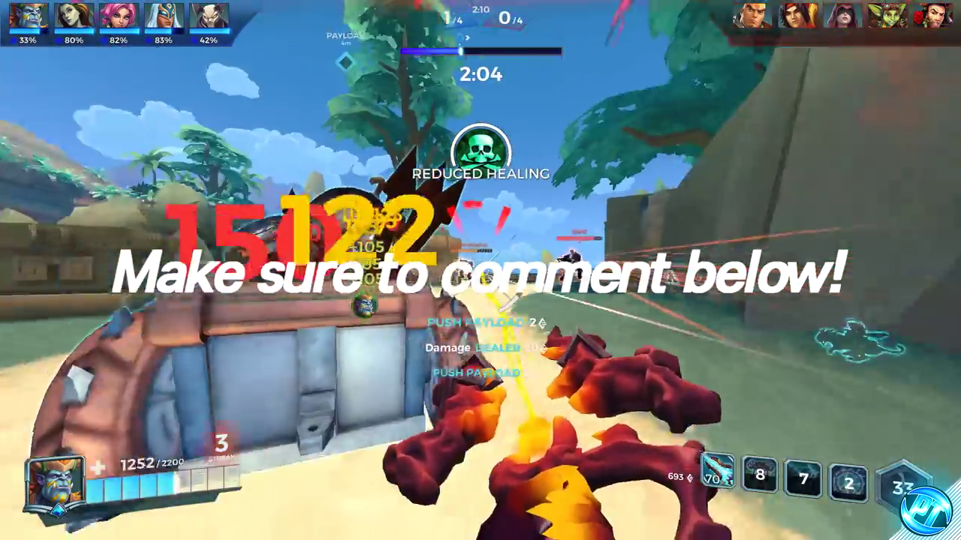
click(481, 269)
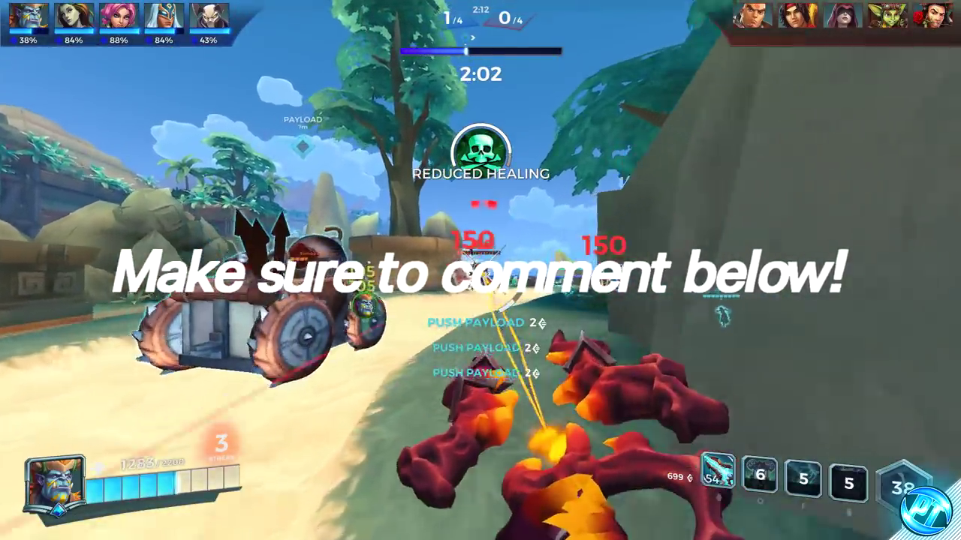
click(480, 269)
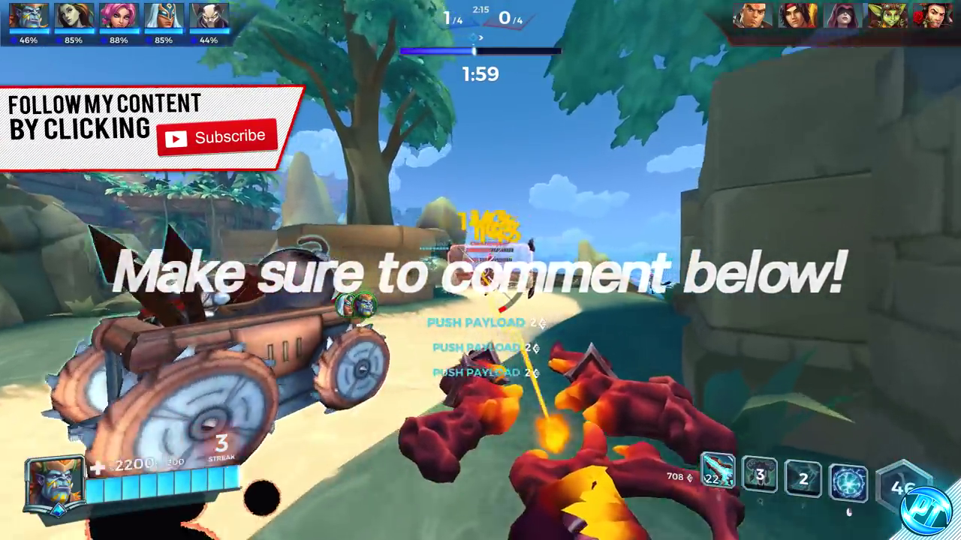
click(480, 269)
key(q)
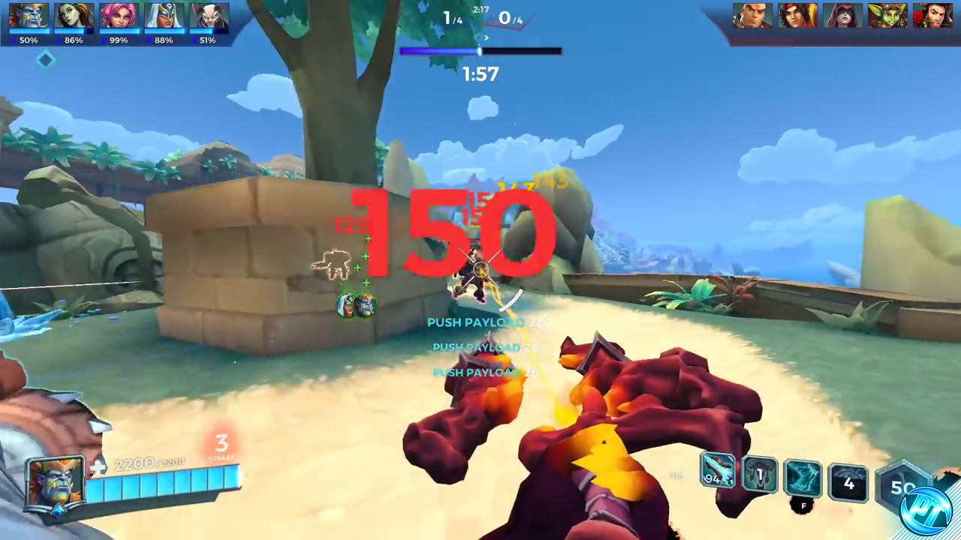
click(480, 269)
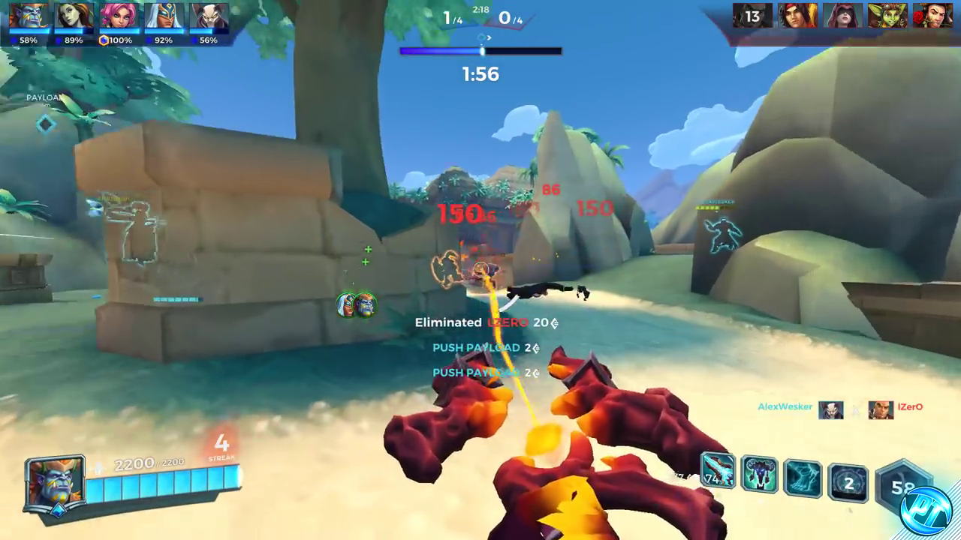
click(481, 269)
key(shift)
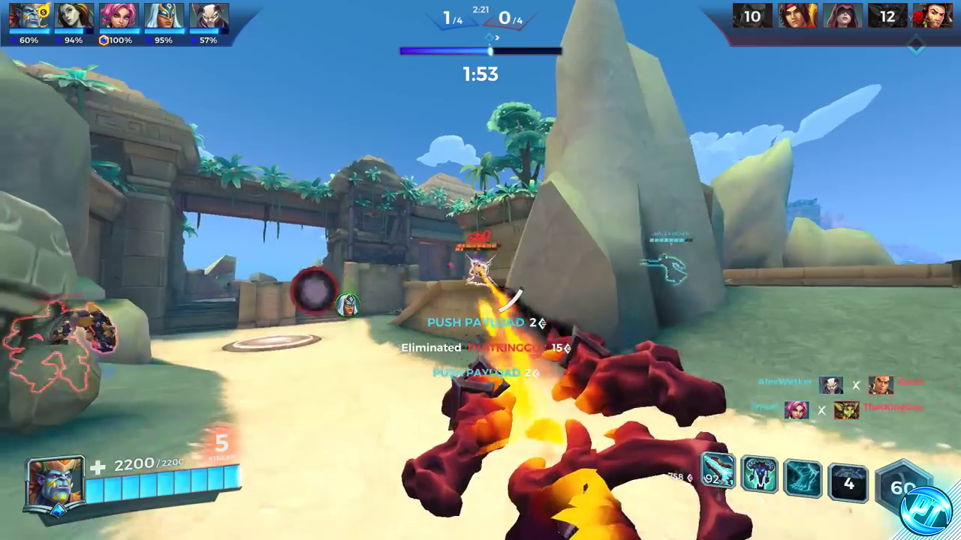
click(480, 268)
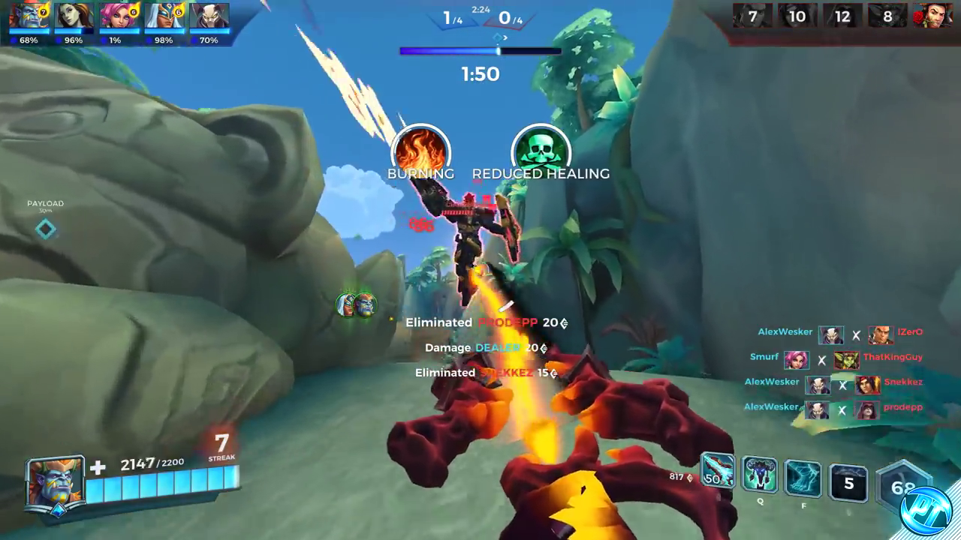
key(q)
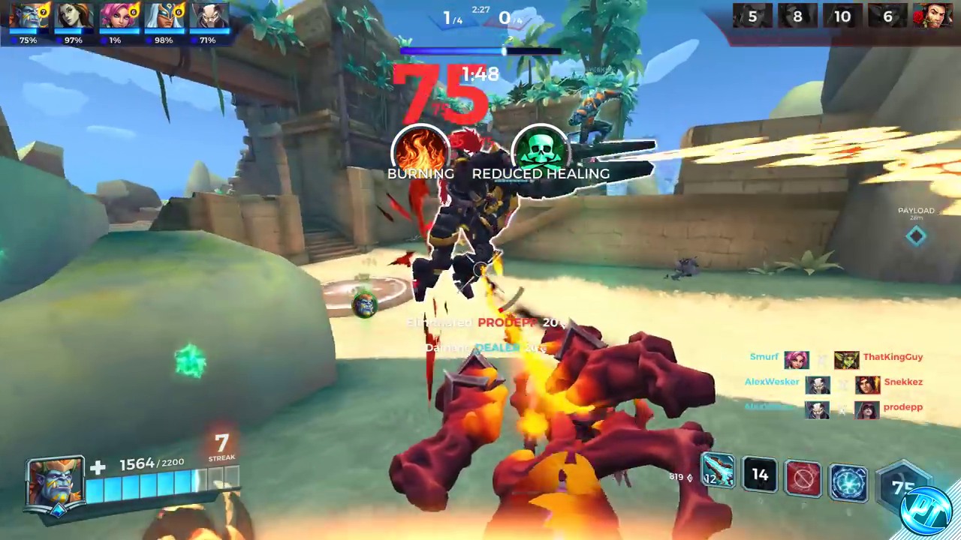
key(shift)
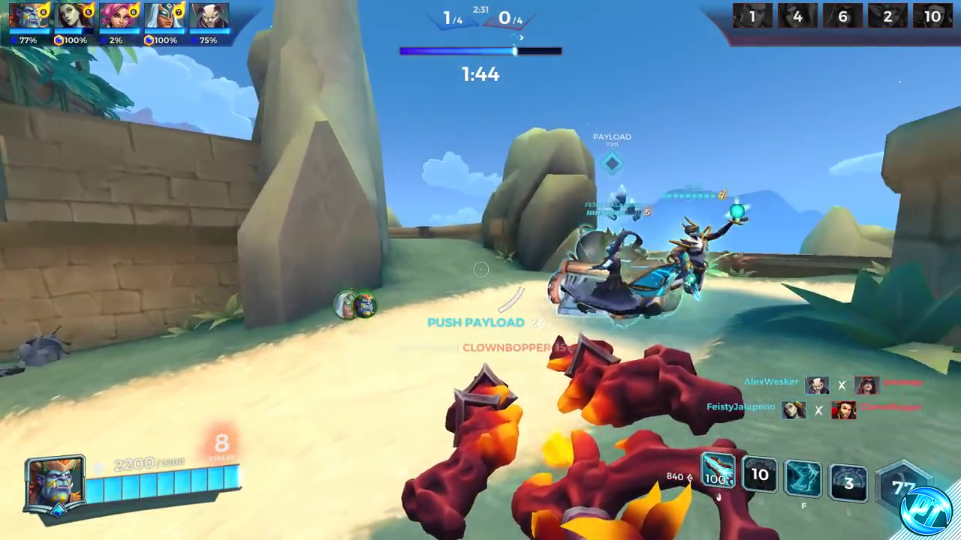
key(Tab)
key(Tab)
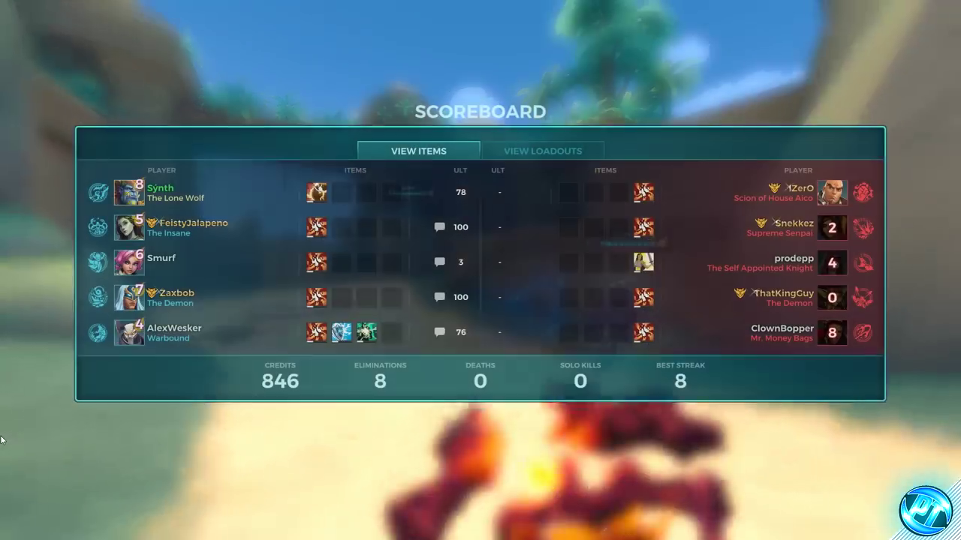
key(Tab)
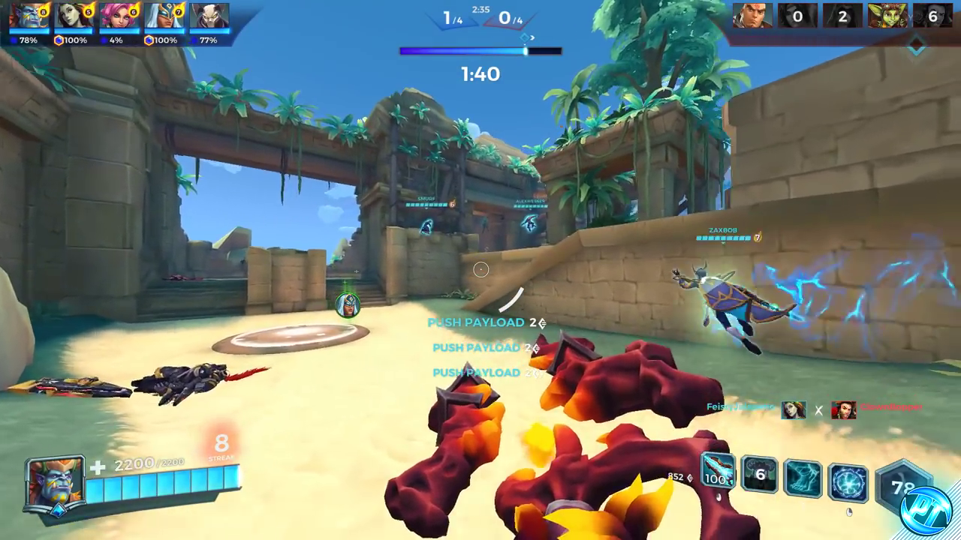